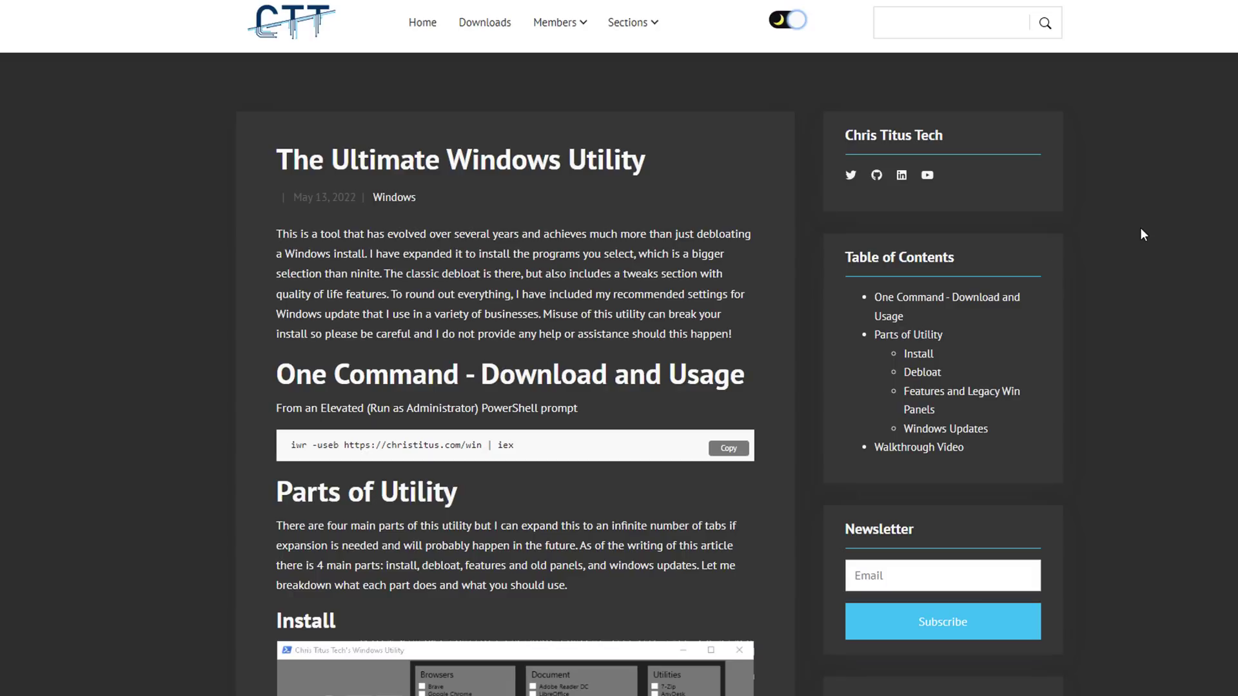
{"action": "left_click", "coordinate": [726, 448]}
{"action": "left_click_drag", "start_coordinate": [290, 450], "coordinate": [567, 451]}
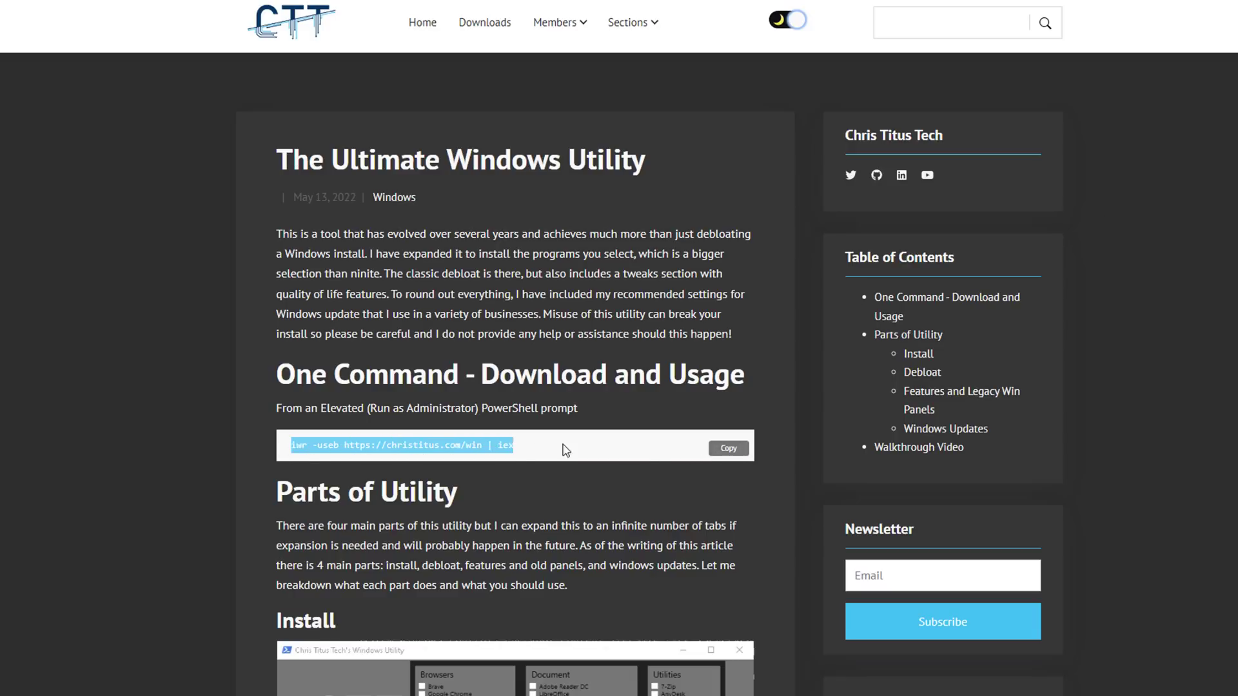
{"action": "left_click", "coordinate": [570, 456]}
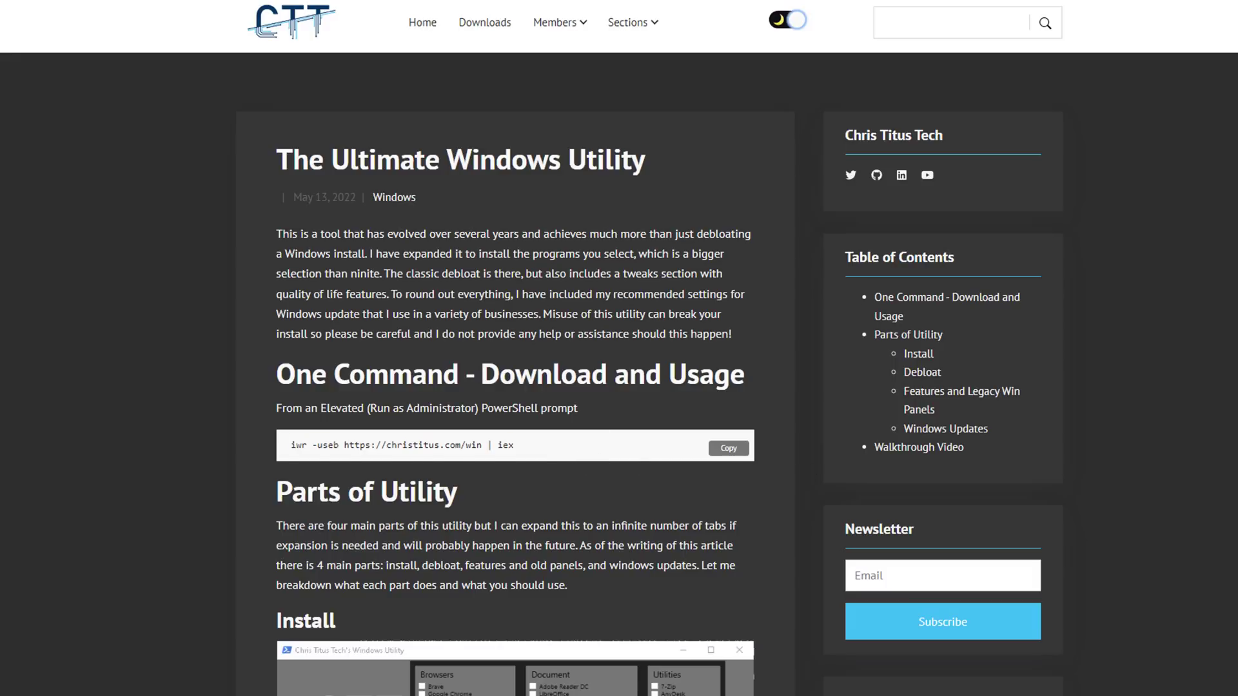
Step: Scroll down through the article's Install, Debloat and Features sections
{"action": "scroll", "coordinate": [515, 348], "scroll_direction": "down", "scroll_amount": 8}
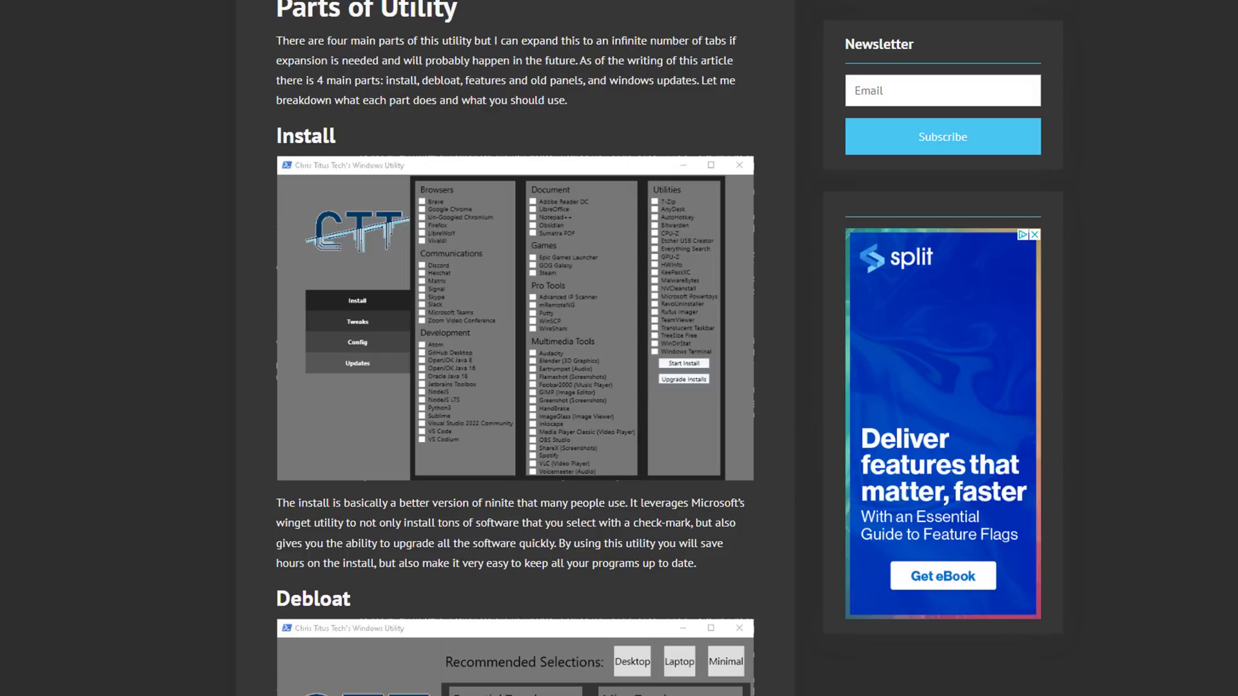
{"action": "scroll", "coordinate": [516, 349], "scroll_direction": "down", "scroll_amount": 8}
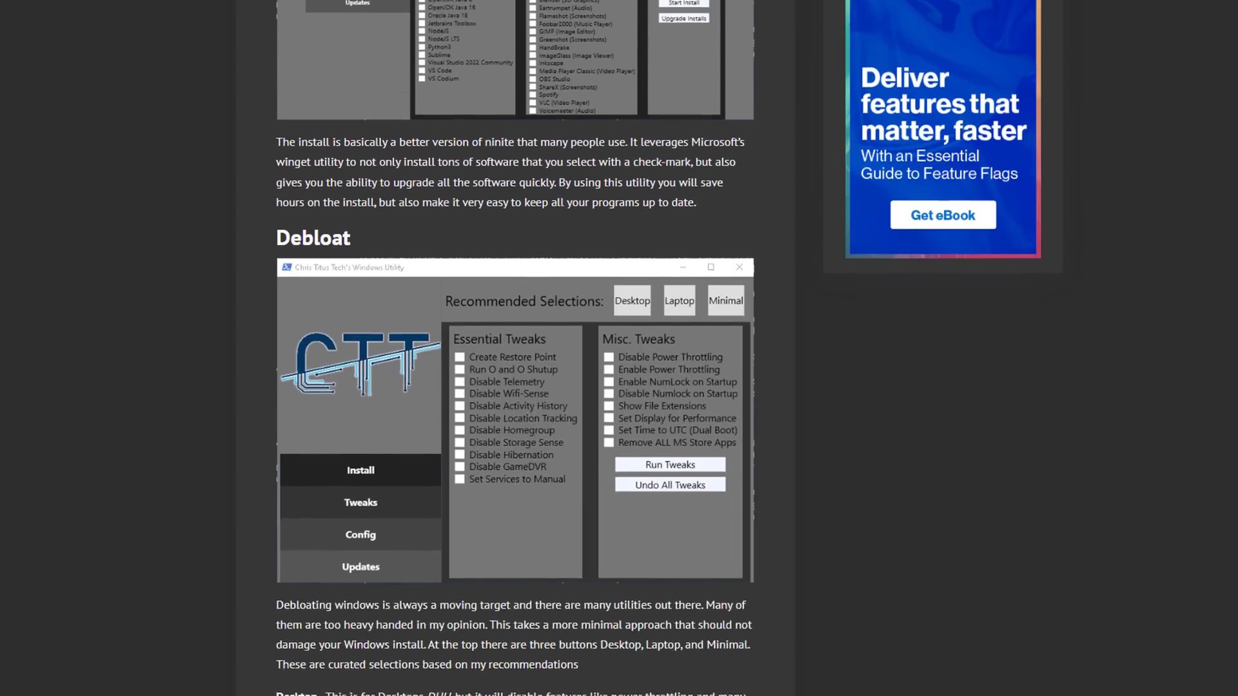
{"action": "scroll", "coordinate": [515, 348], "scroll_direction": "down", "scroll_amount": 1}
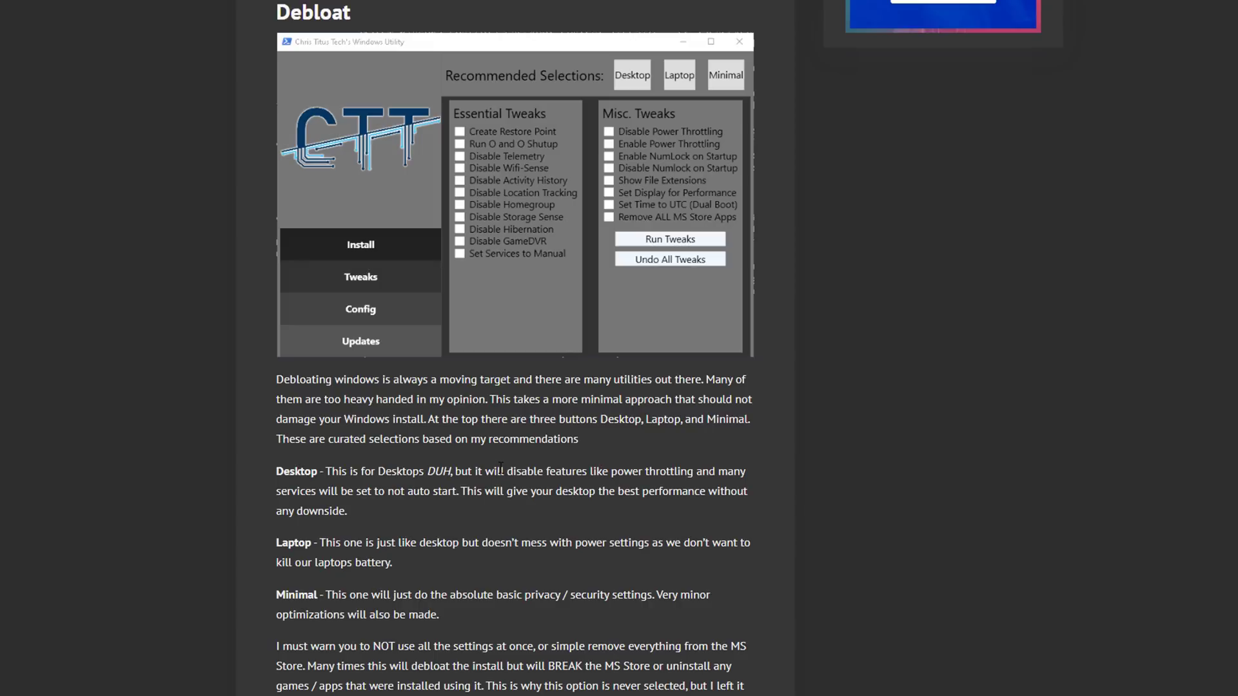
{"action": "scroll", "coordinate": [500, 468], "scroll_direction": "down", "scroll_amount": 3}
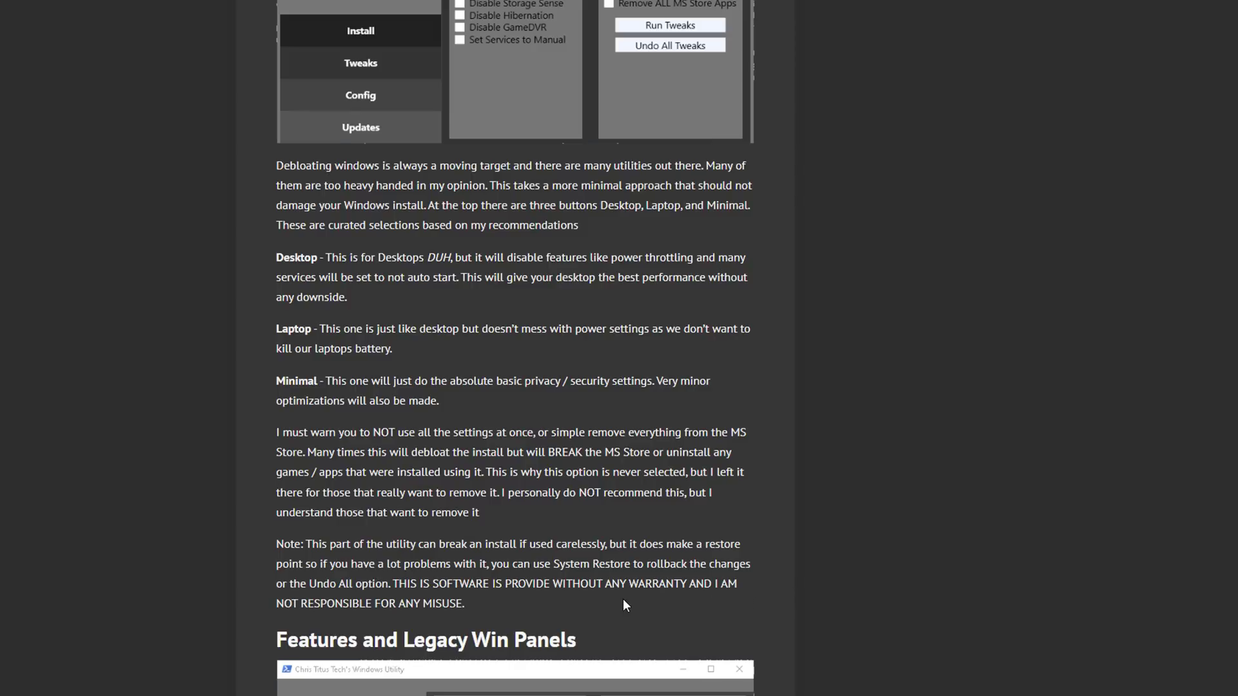
{"action": "scroll", "coordinate": [623, 598], "scroll_direction": "down", "scroll_amount": 10}
{"action": "scroll", "coordinate": [623, 598], "scroll_direction": "down", "scroll_amount": 3}
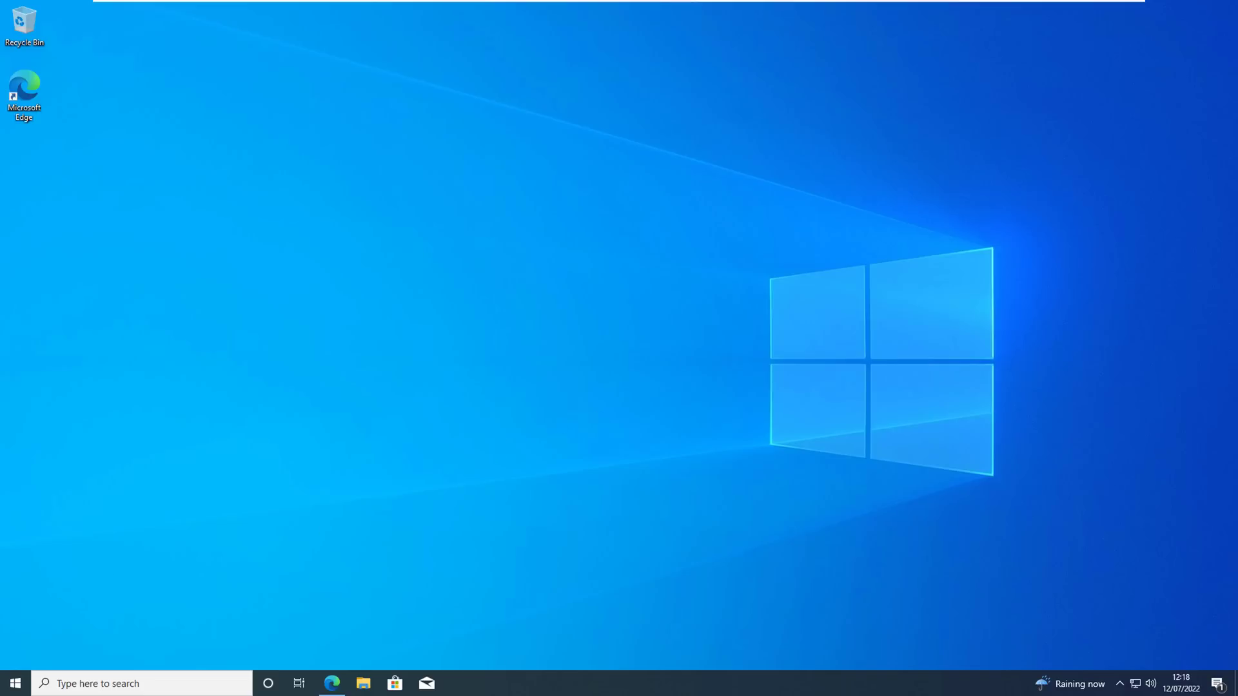
{"action": "left_click", "coordinate": [127, 683]}
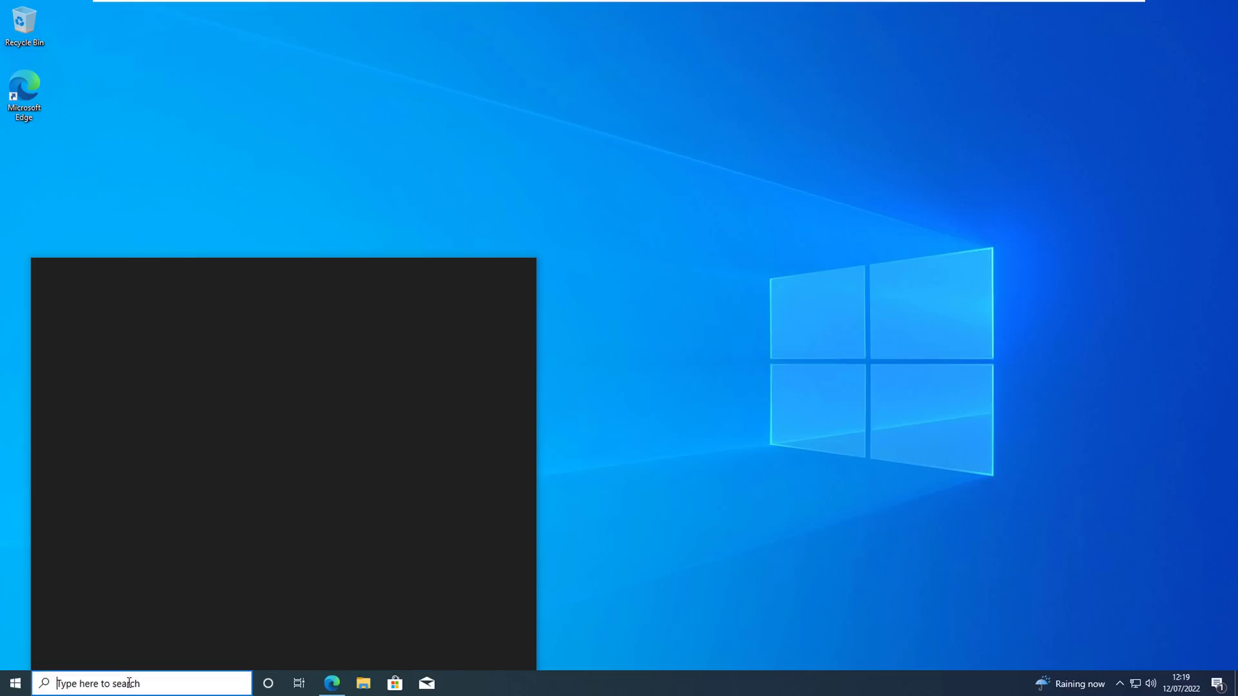
{"action": "type", "text": "powershell"}
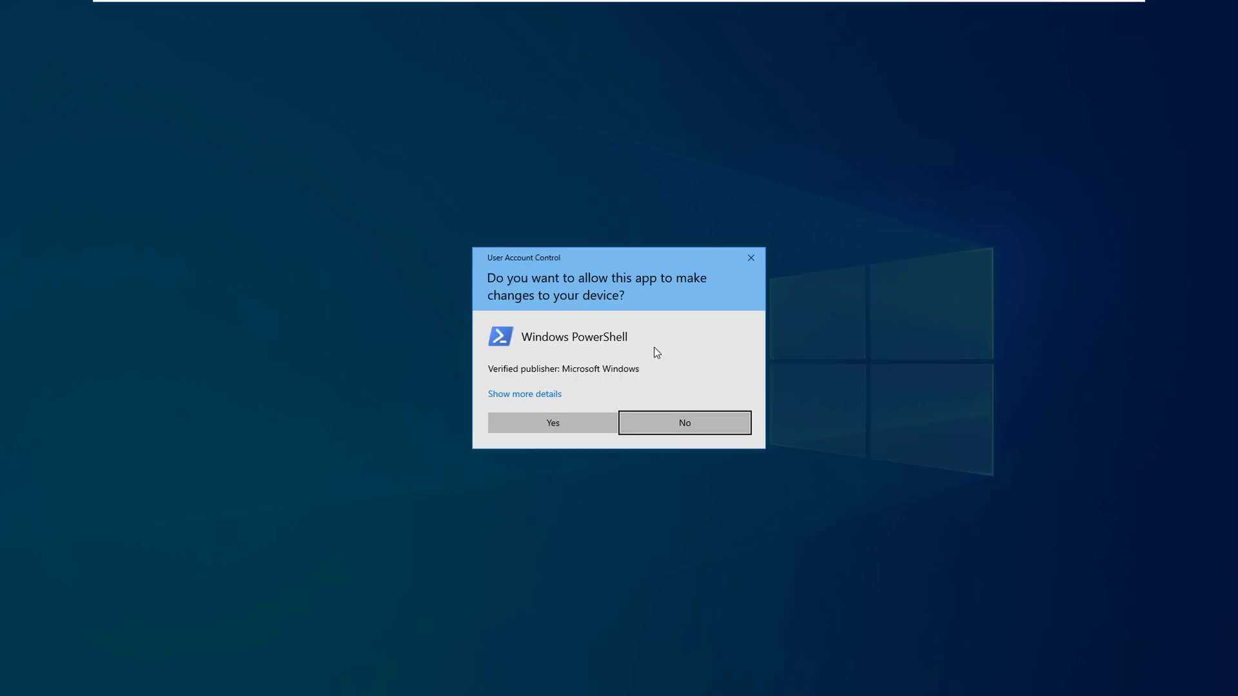
{"action": "left_click", "coordinate": [562, 424]}
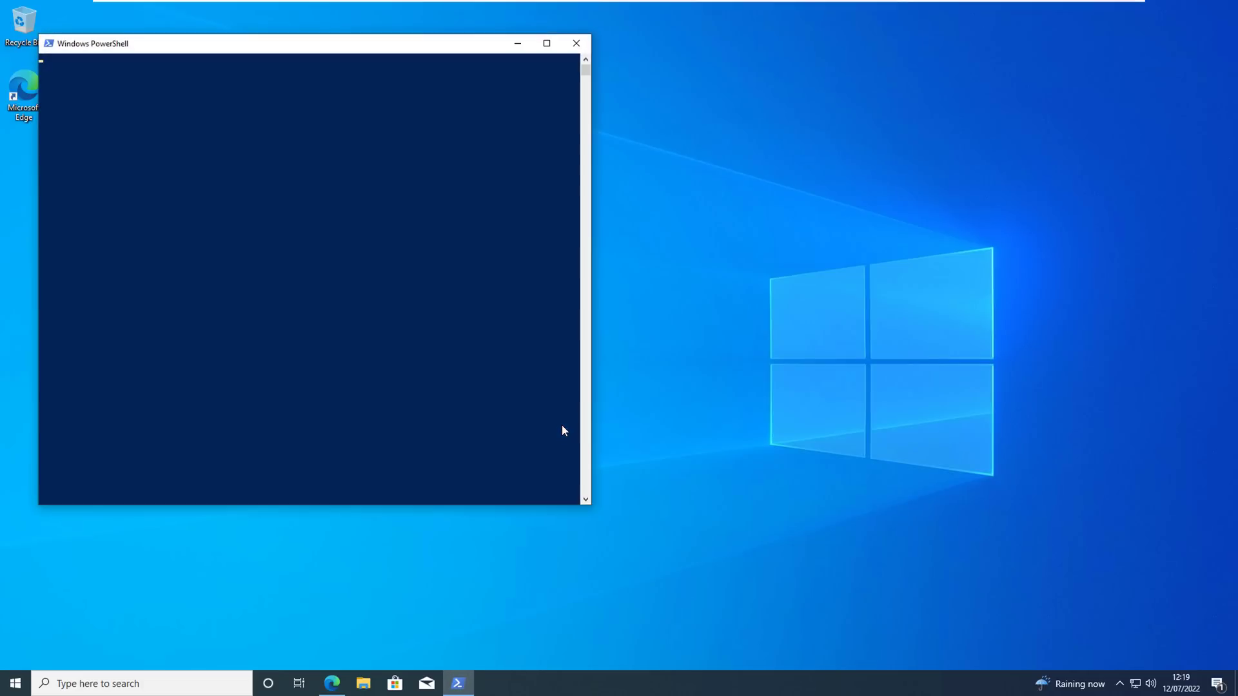
{"action": "left_click_drag", "start_coordinate": [364, 49], "coordinate": [655, 85]}
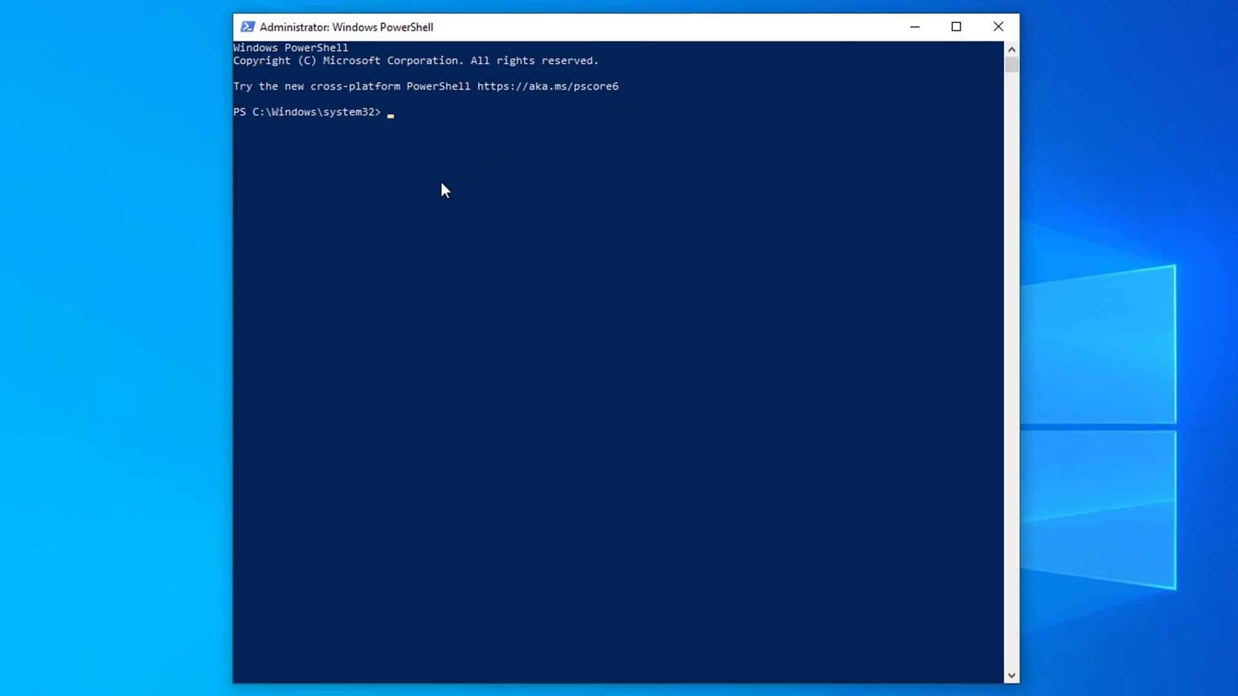
{"action": "key", "text": "ctrl+v"}
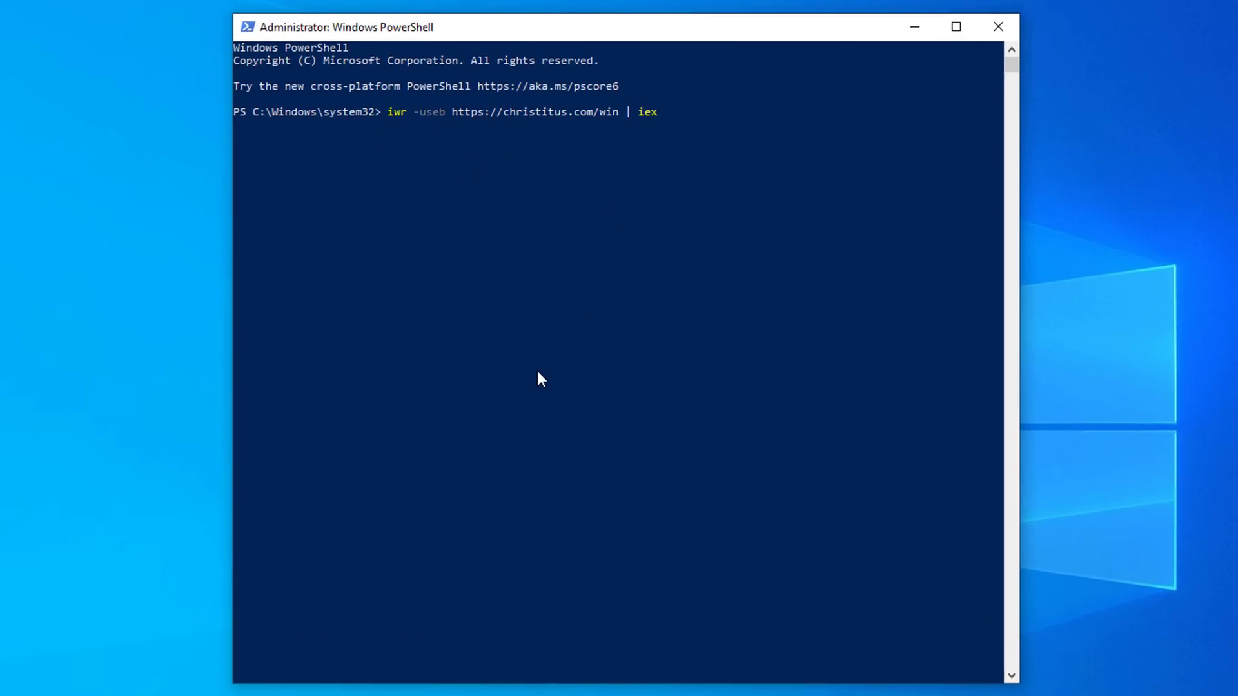
{"action": "key", "text": "Return"}
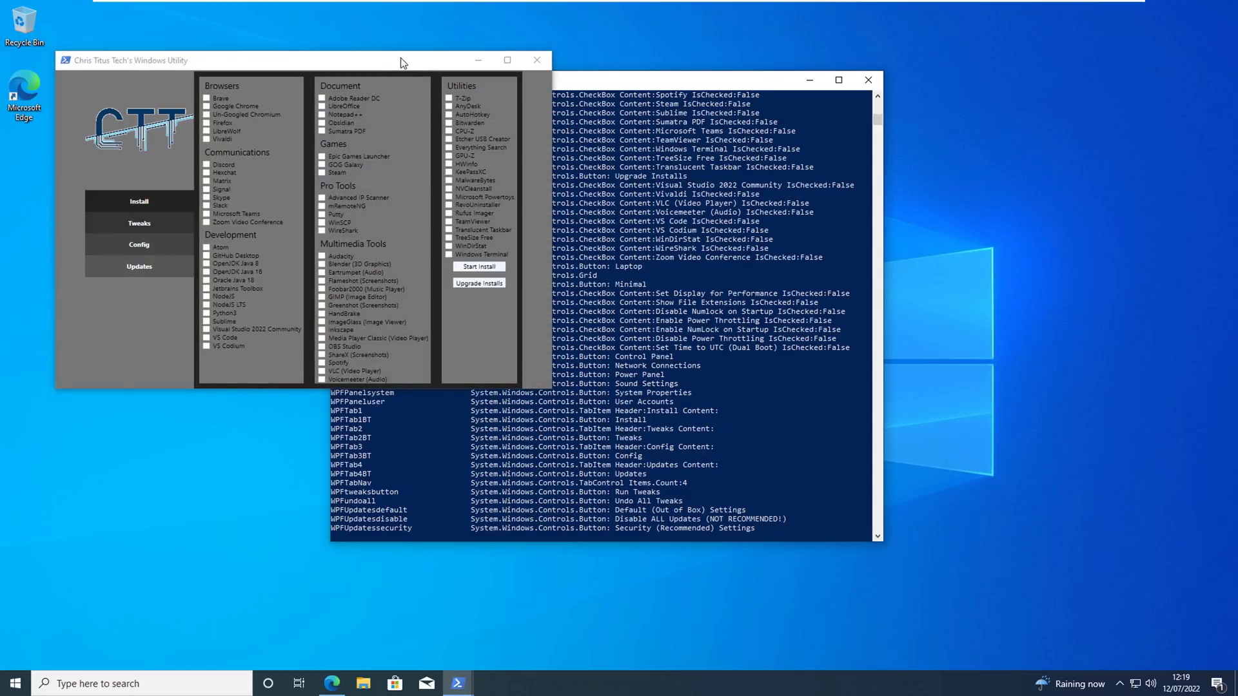
Step: Maximize the utility and install 7-Zip, CPU-Z and GPU-Z
{"action": "left_click_drag", "start_coordinate": [400, 63], "coordinate": [690, 169]}
{"action": "double_click", "coordinate": [815, 175]}
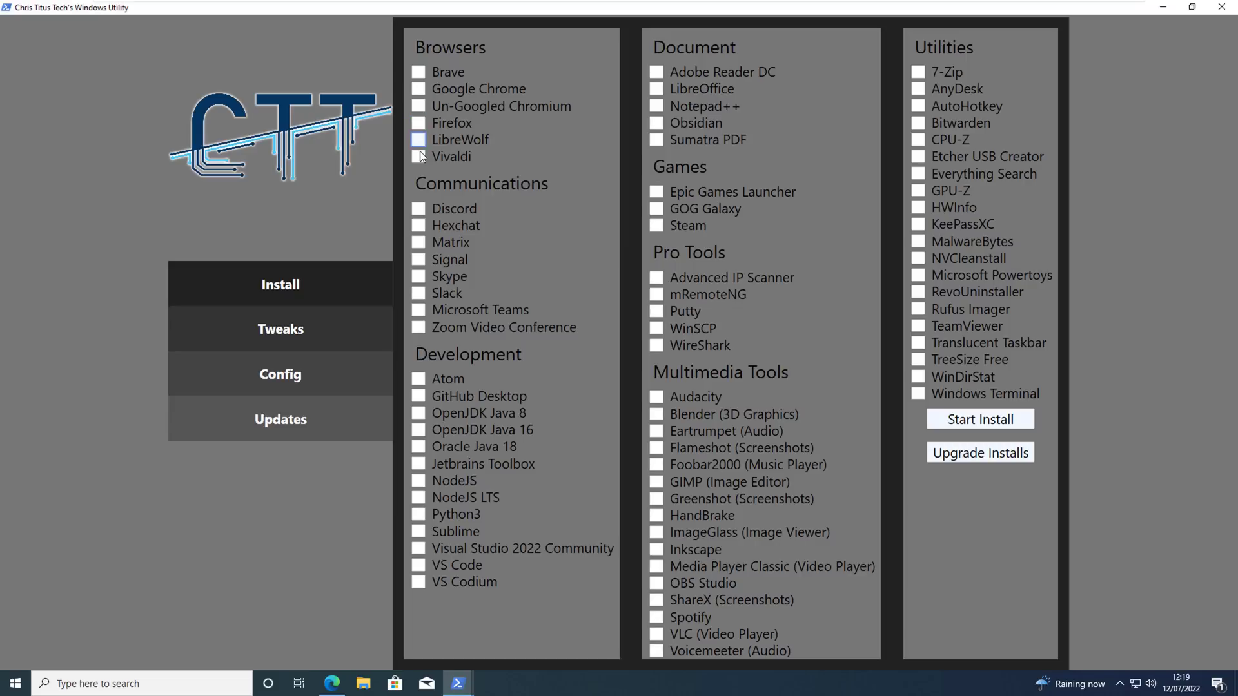
{"action": "left_click", "coordinate": [917, 71]}
{"action": "left_click", "coordinate": [918, 140]}
{"action": "left_click", "coordinate": [917, 190]}
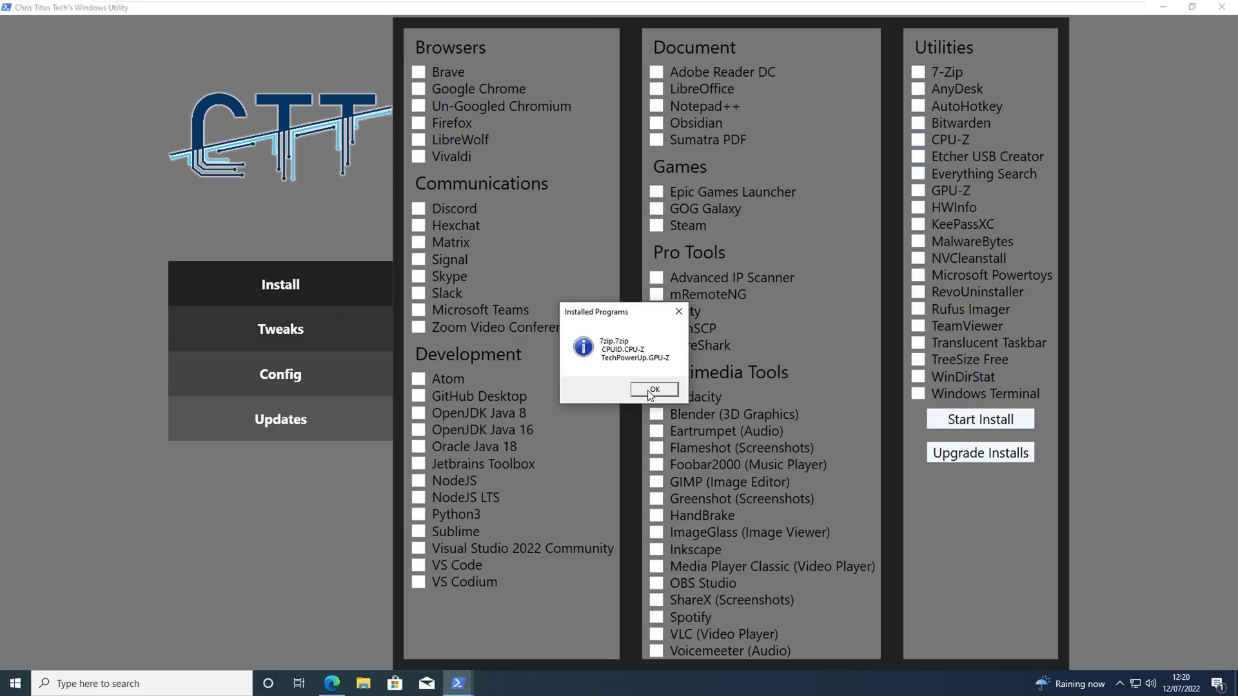
{"action": "left_click", "coordinate": [666, 394]}
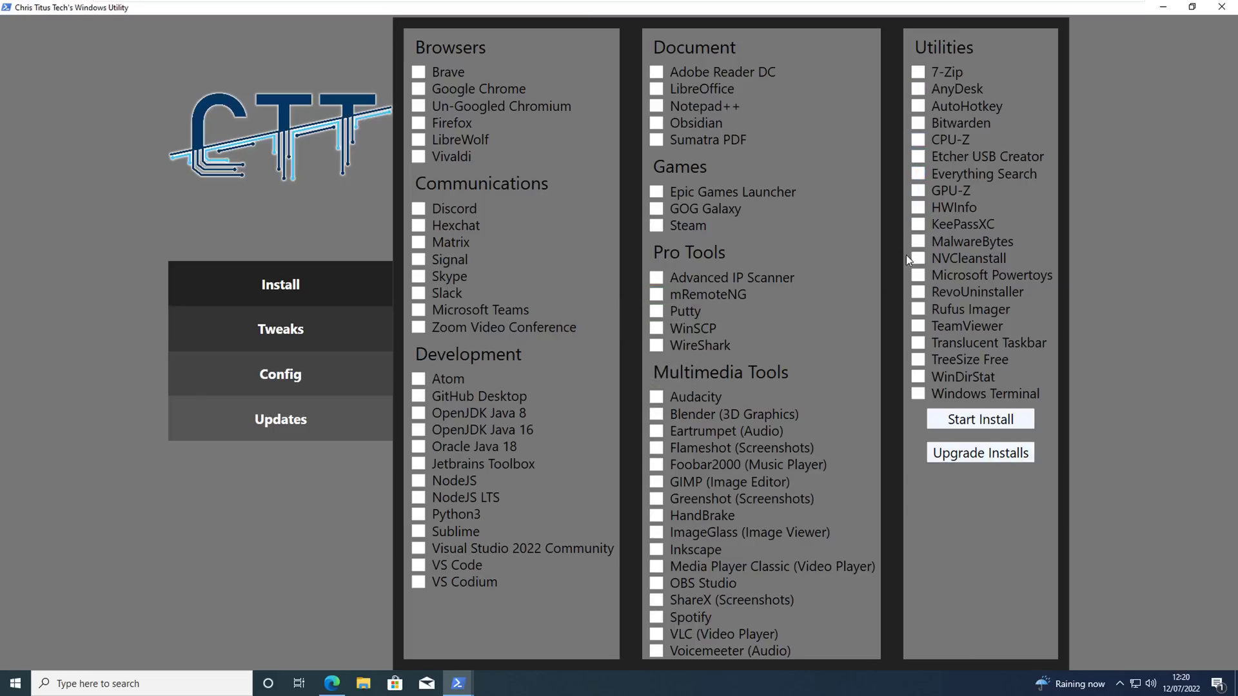
Step: Upgrade all already-installed programs and dismiss the completion message
{"action": "left_click", "coordinate": [968, 453]}
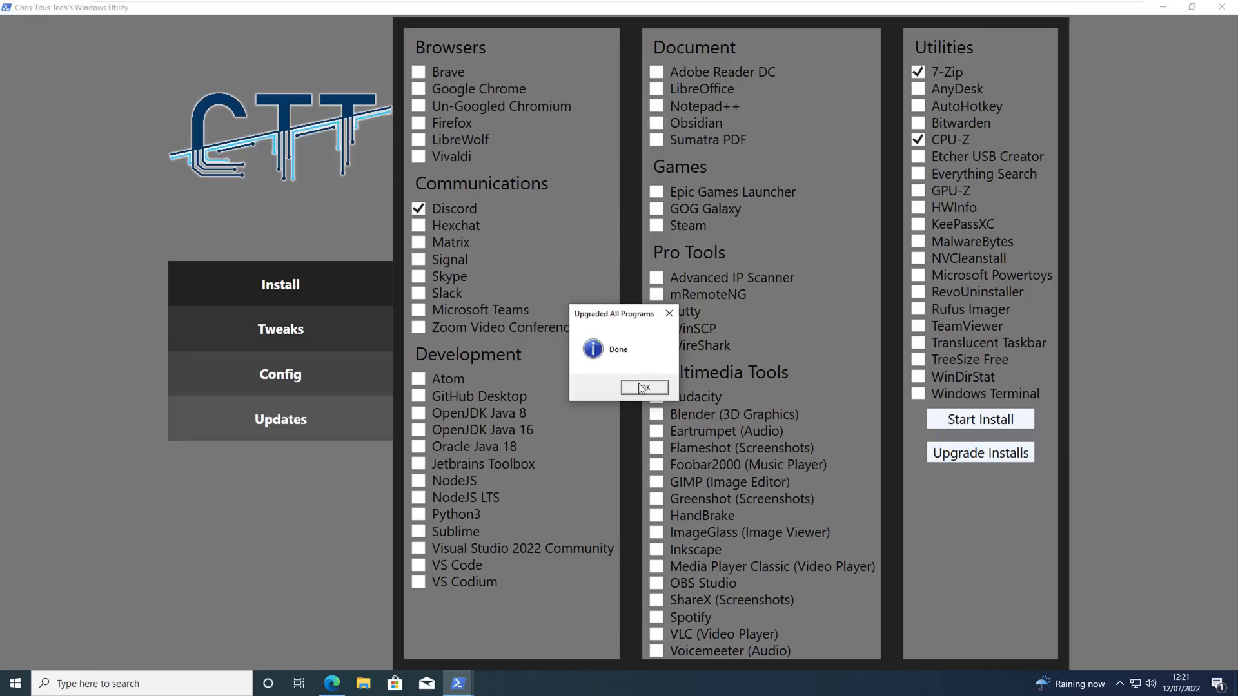
{"action": "left_click", "coordinate": [642, 388]}
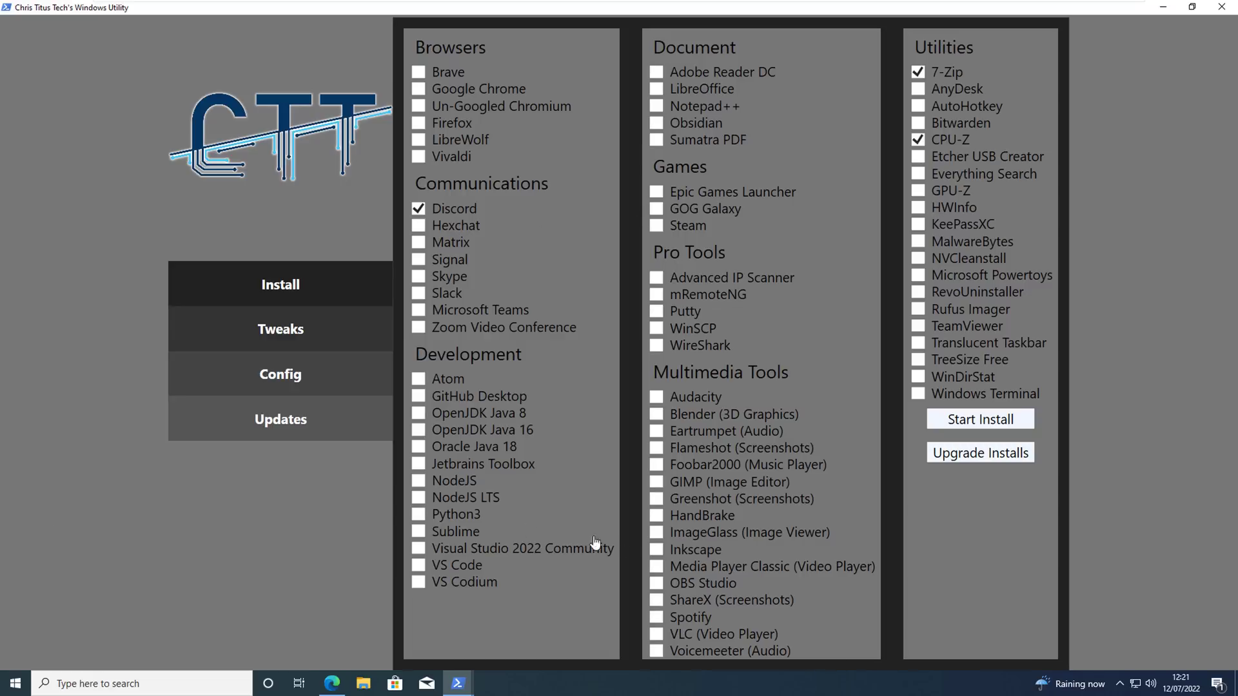
{"action": "left_click", "coordinate": [266, 331]}
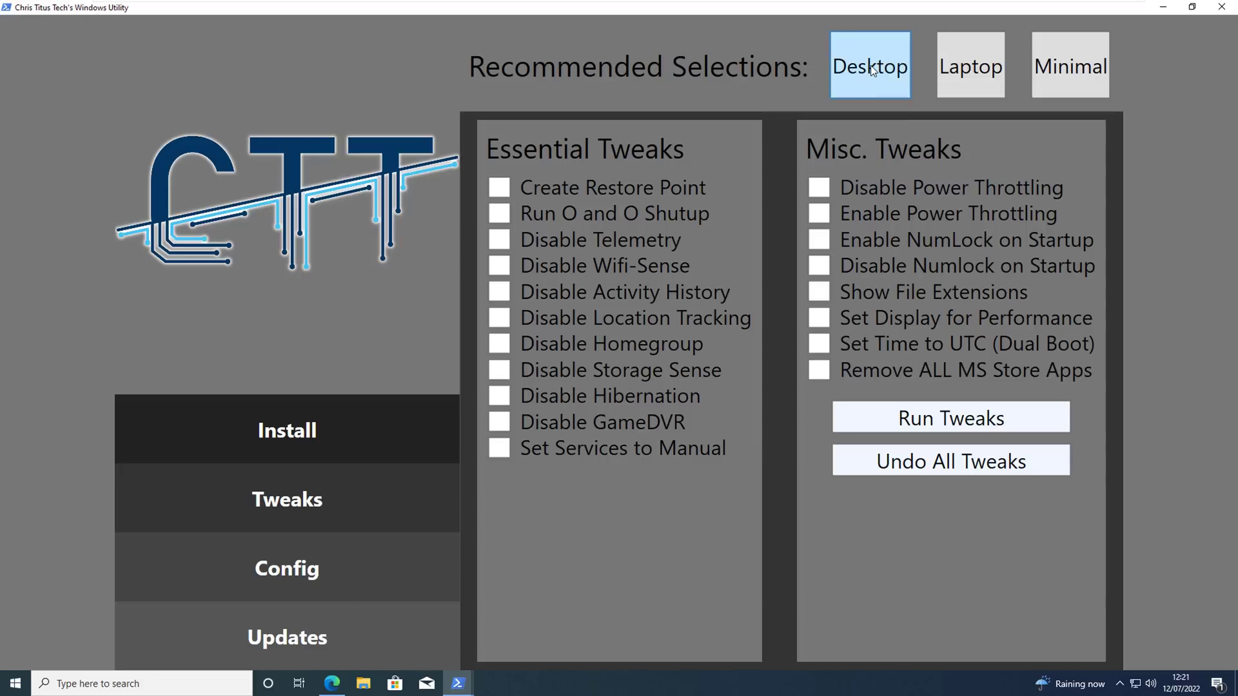
Step: Try the Desktop, Laptop and Minimal recommended tweak selections in turn
{"action": "left_click", "coordinate": [885, 79]}
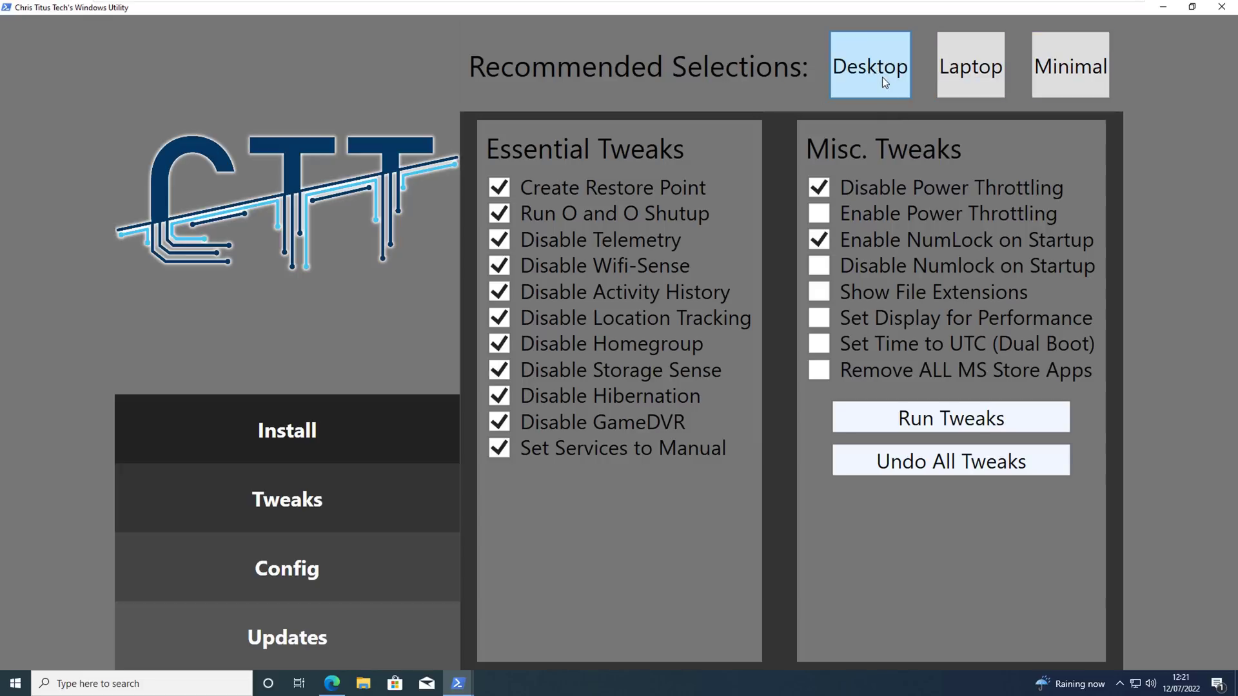
{"action": "left_click", "coordinate": [973, 68]}
{"action": "left_click", "coordinate": [1066, 71]}
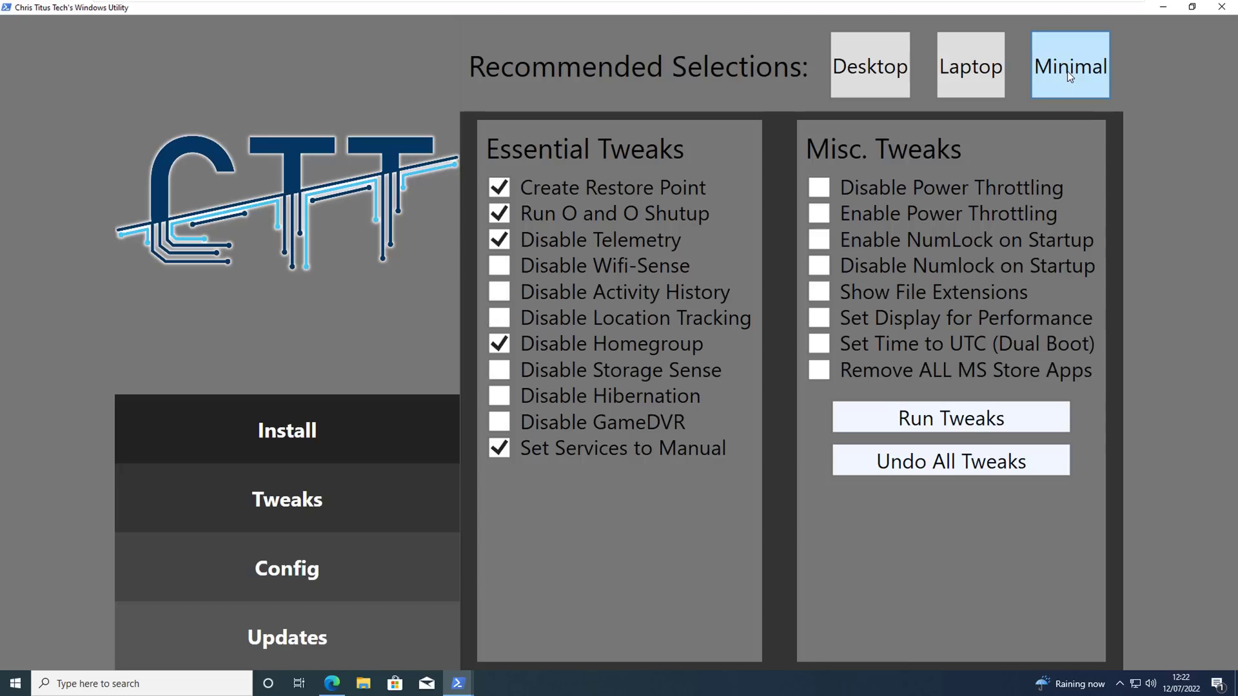
{"action": "left_click", "coordinate": [861, 82]}
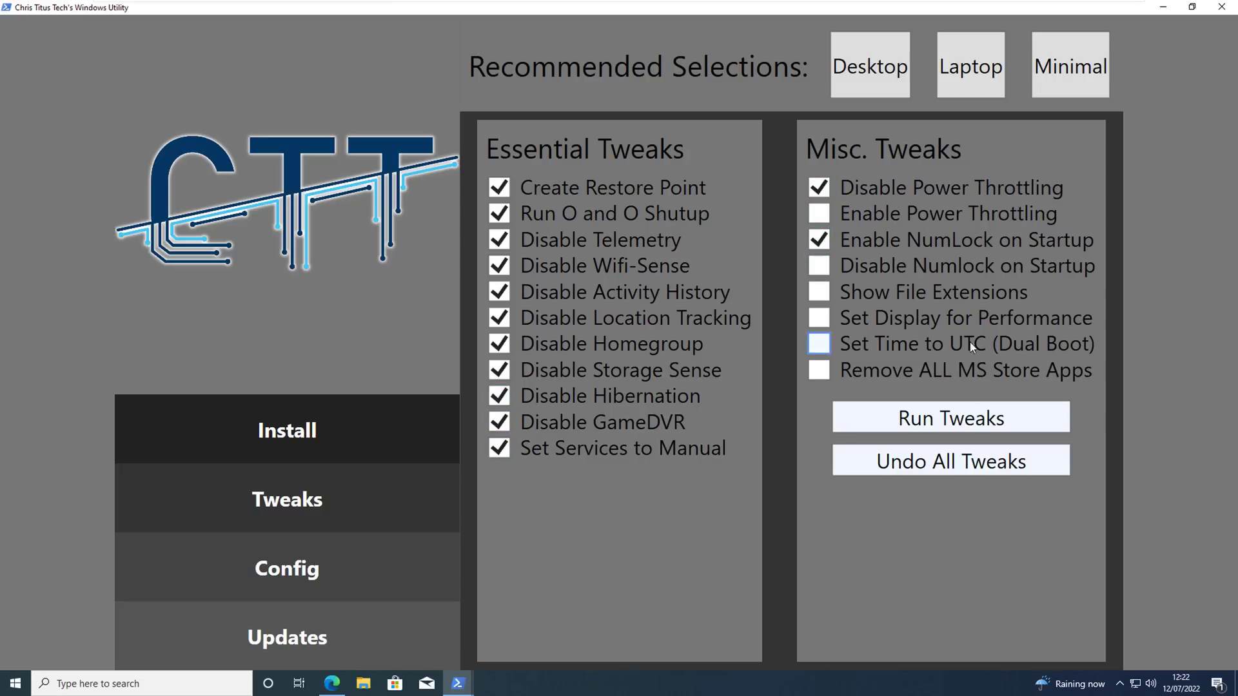
{"action": "left_click", "coordinate": [971, 81]}
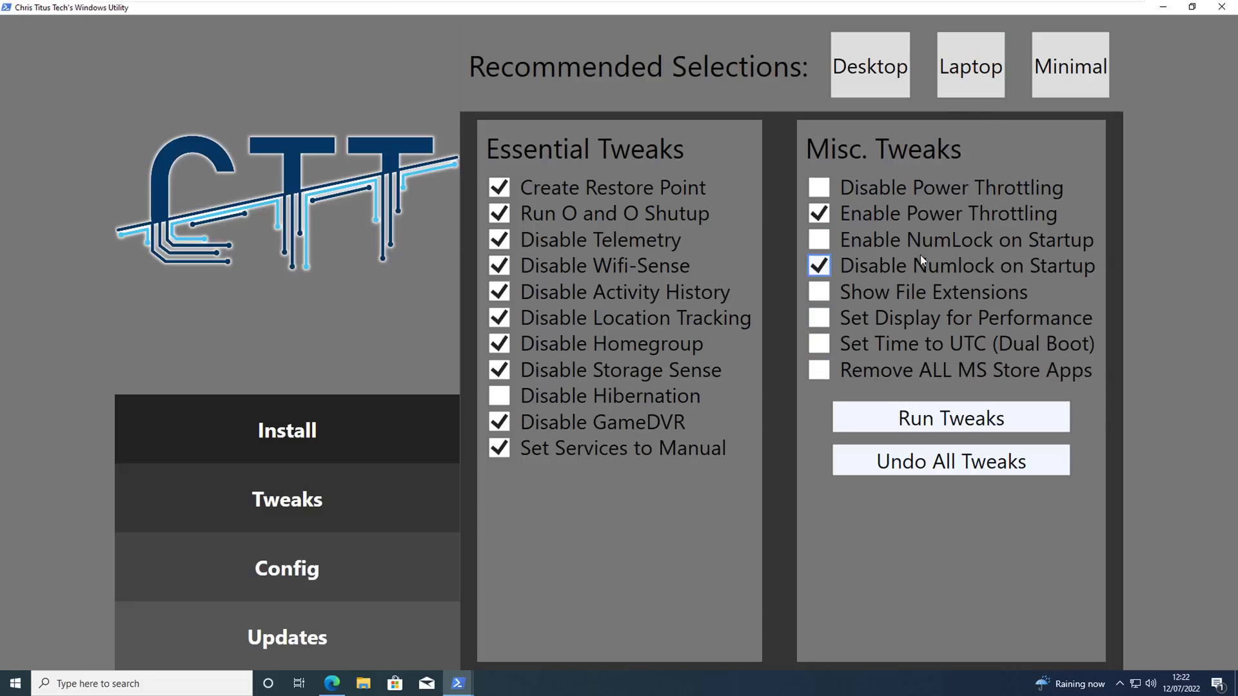
{"action": "left_click", "coordinate": [1057, 87]}
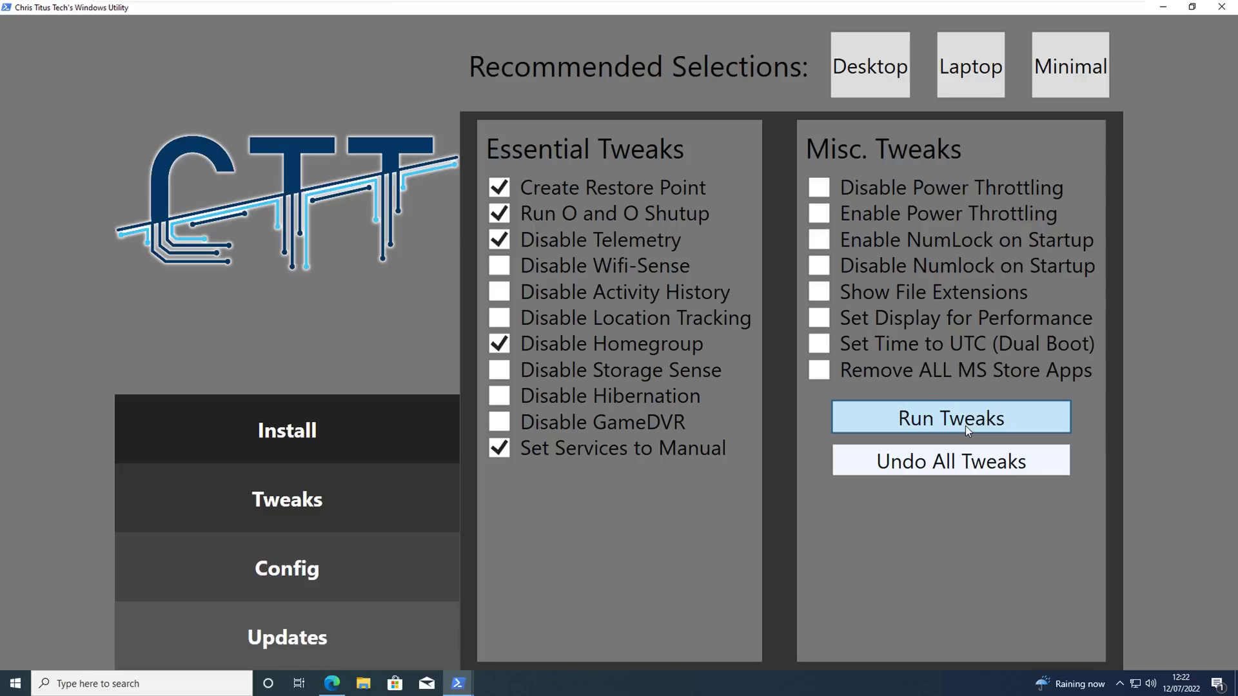
Step: Follow the tweak run in the console, dismiss 'Tweaks are Finished', then minimize the console
{"action": "mouse_move", "coordinate": [458, 683]}
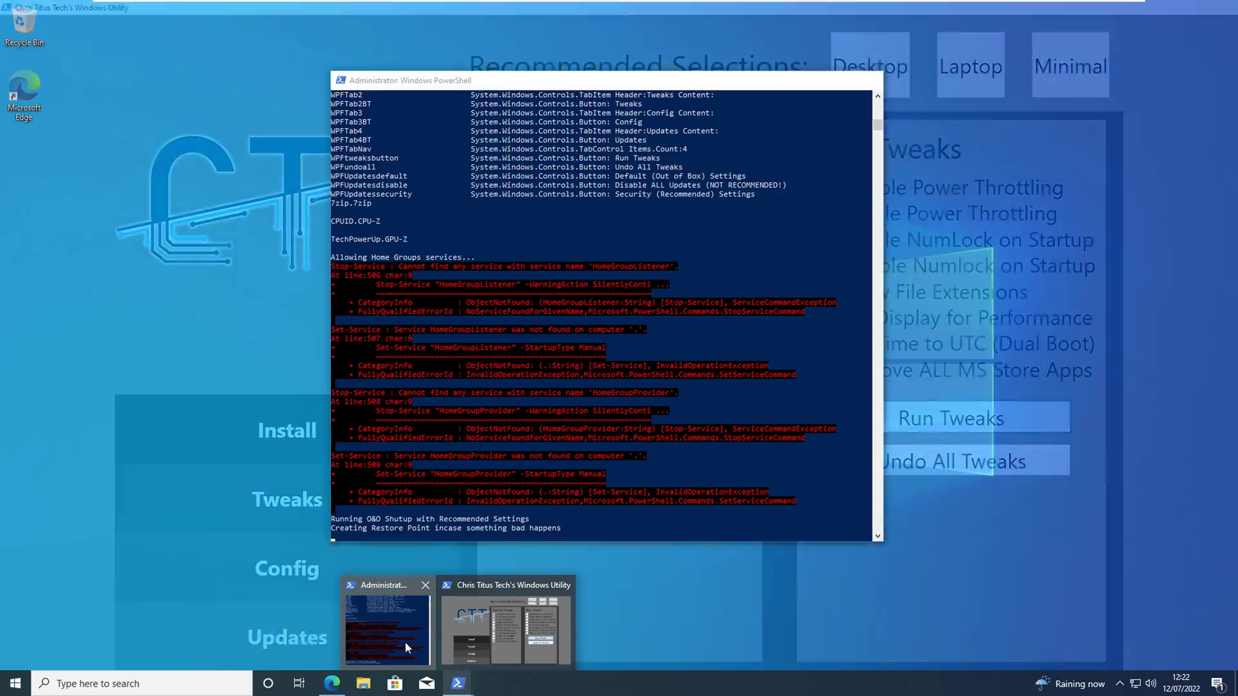
{"action": "left_click", "coordinate": [405, 641]}
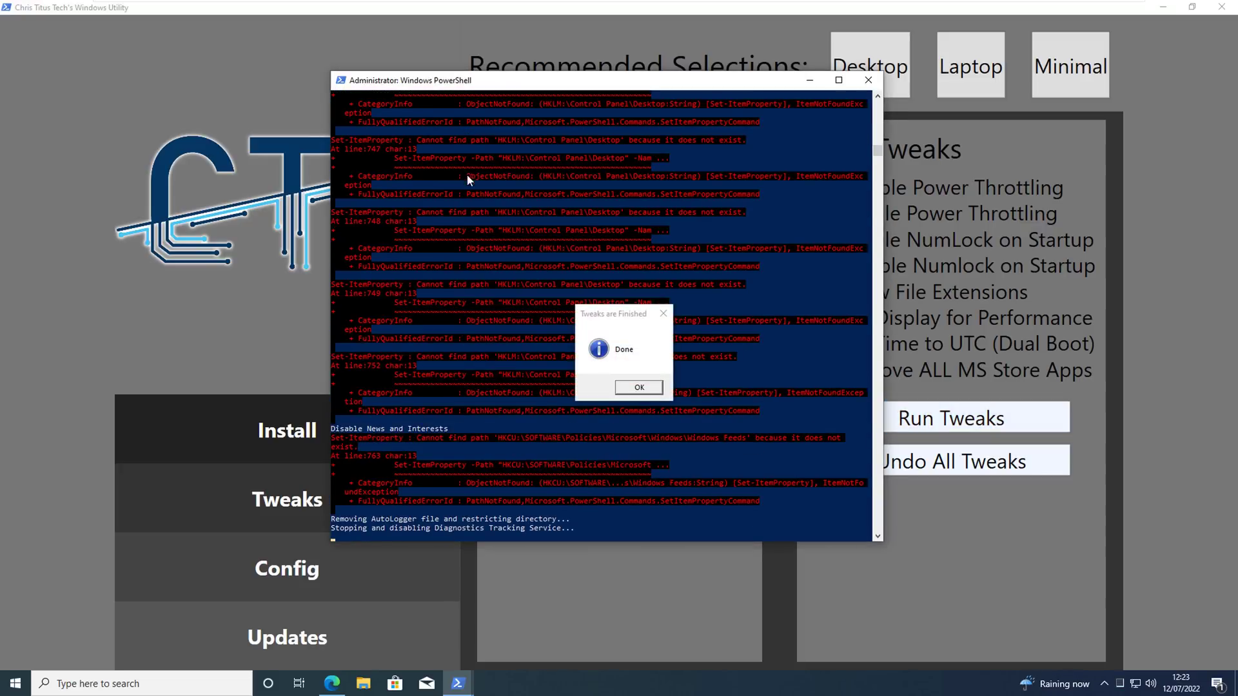
{"action": "left_click", "coordinate": [642, 389]}
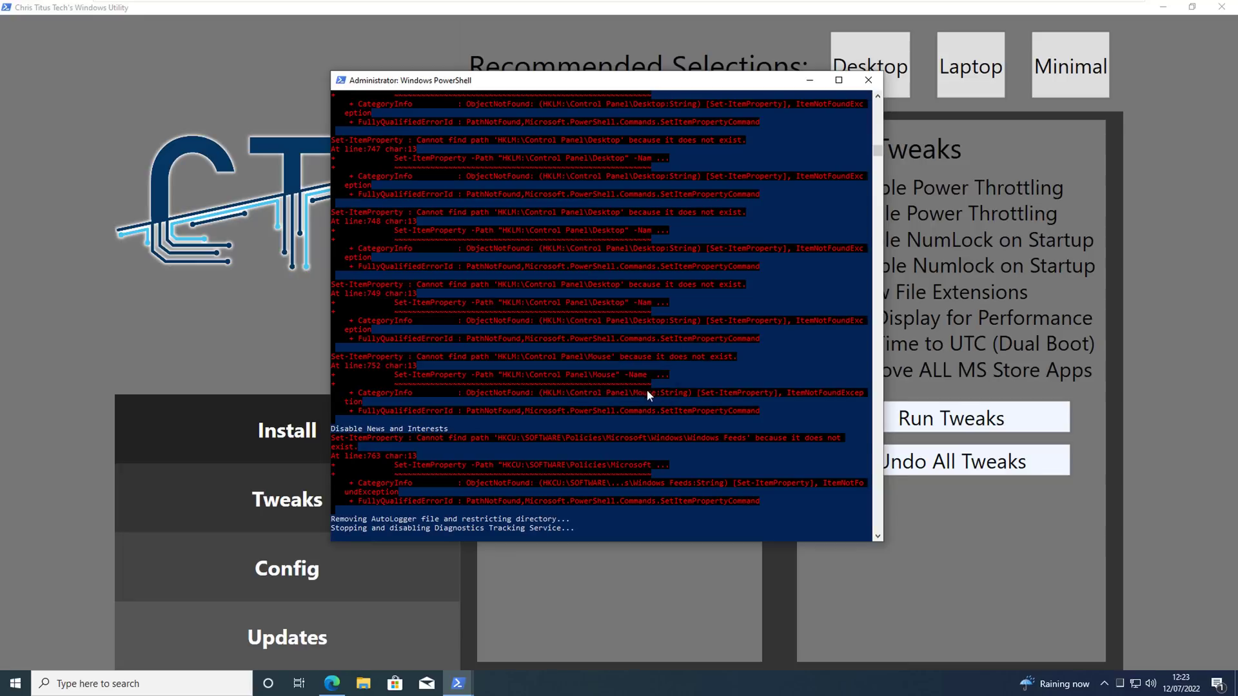
{"action": "left_click", "coordinate": [810, 80]}
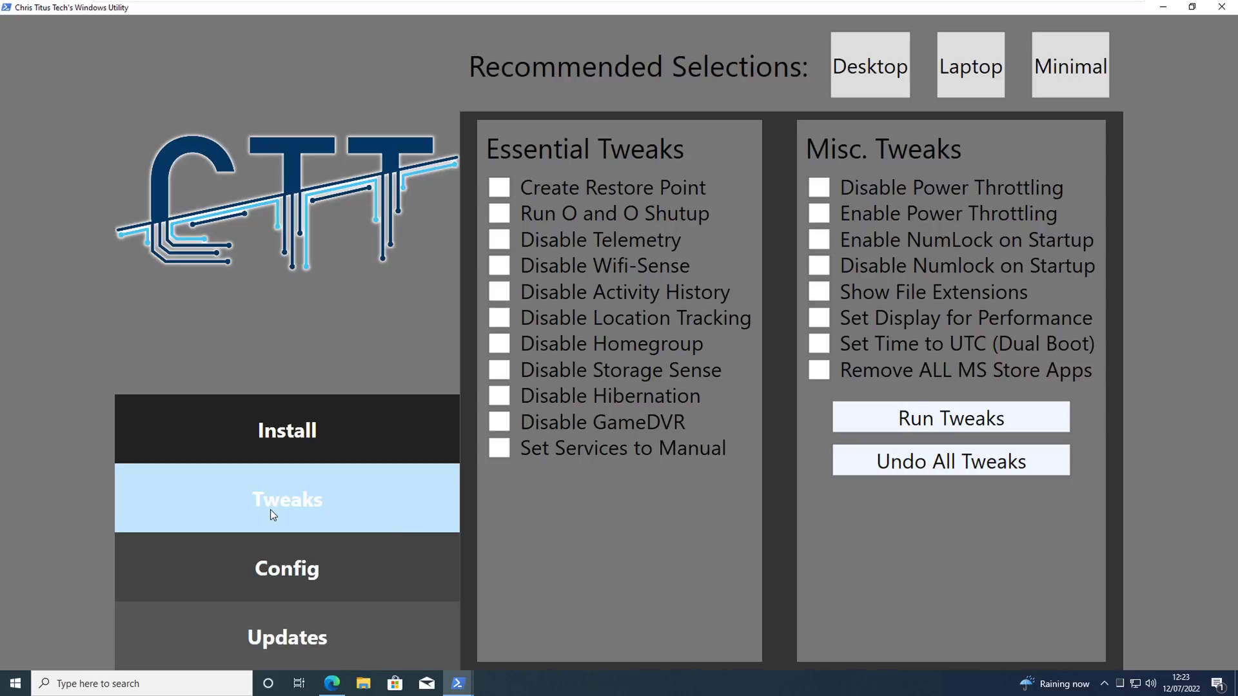
Step: On the Config tab, install All .Net Framework (2,3,4) and check its progress in the console
{"action": "left_click", "coordinate": [307, 567]}
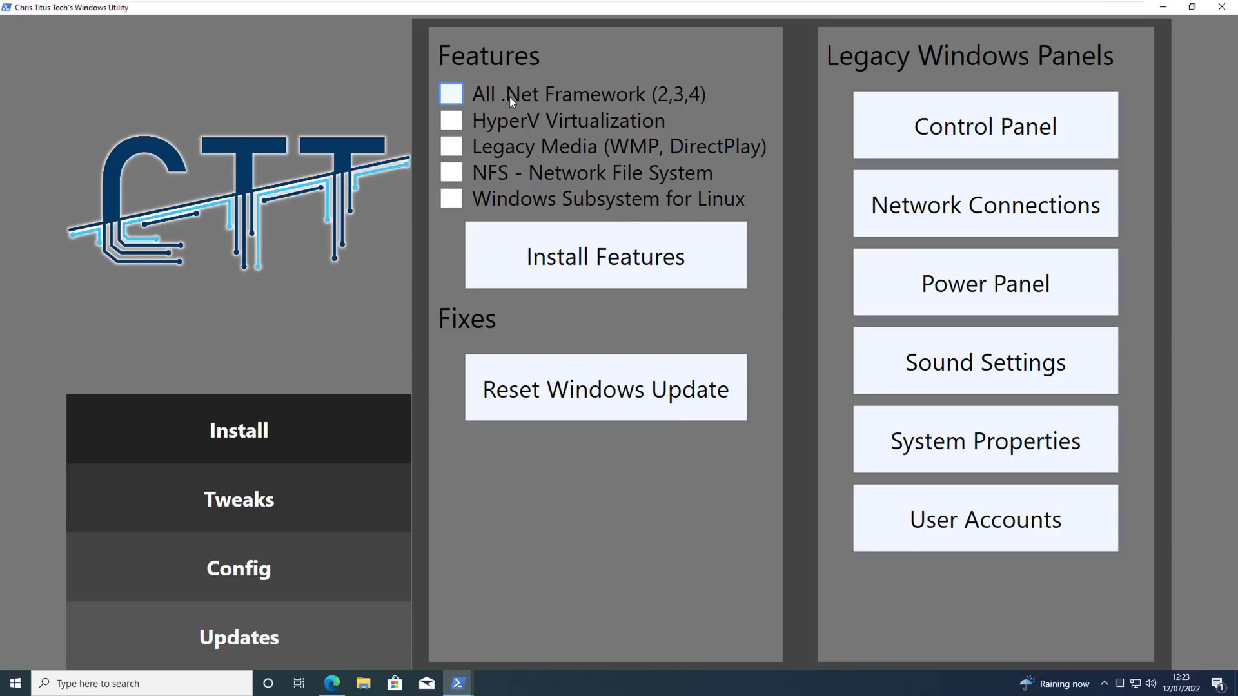
{"action": "left_click", "coordinate": [450, 97]}
{"action": "left_click", "coordinate": [584, 264]}
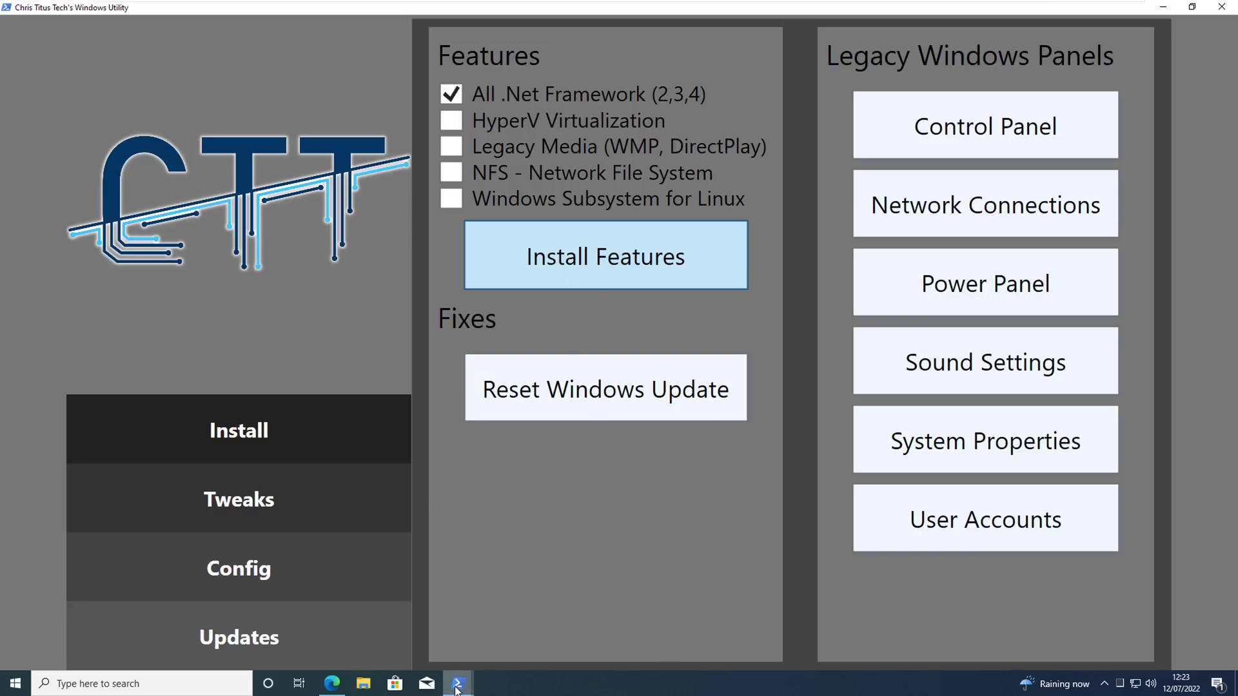
{"action": "left_click", "coordinate": [394, 625]}
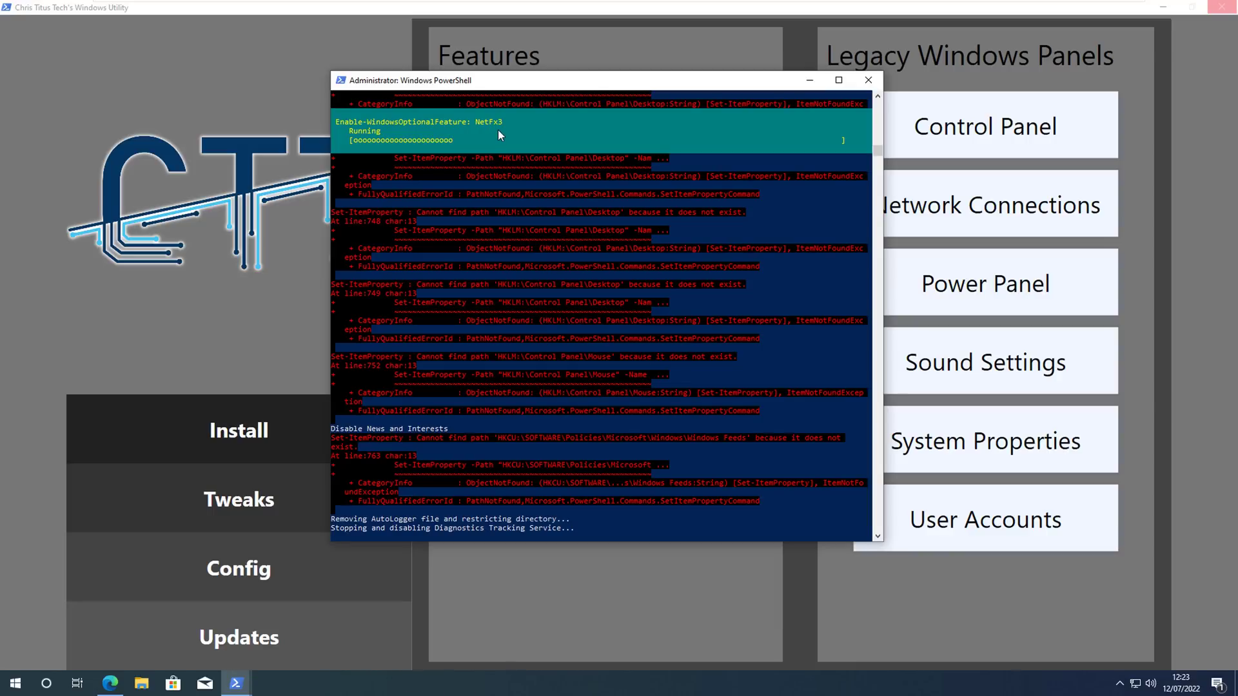
{"action": "left_click", "coordinate": [807, 82]}
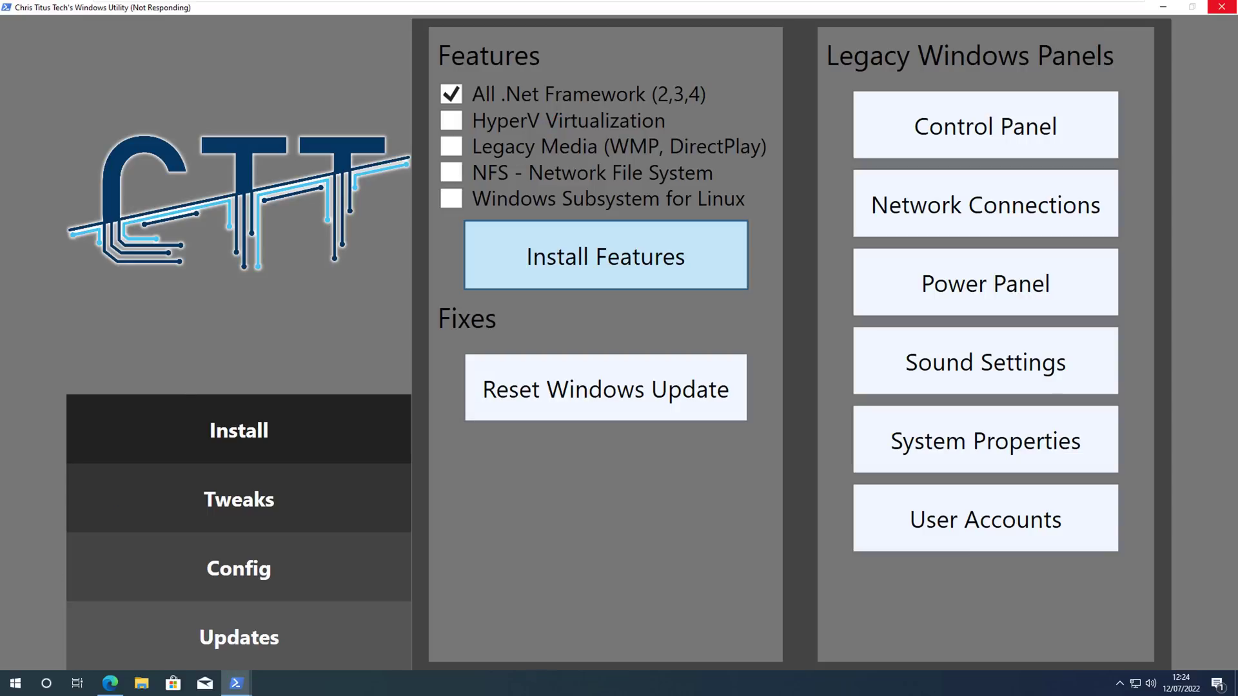
Step: Open and close the Uninstall a program list, then untick All .Net Framework (2,3,4)
{"action": "left_click", "coordinate": [980, 133]}
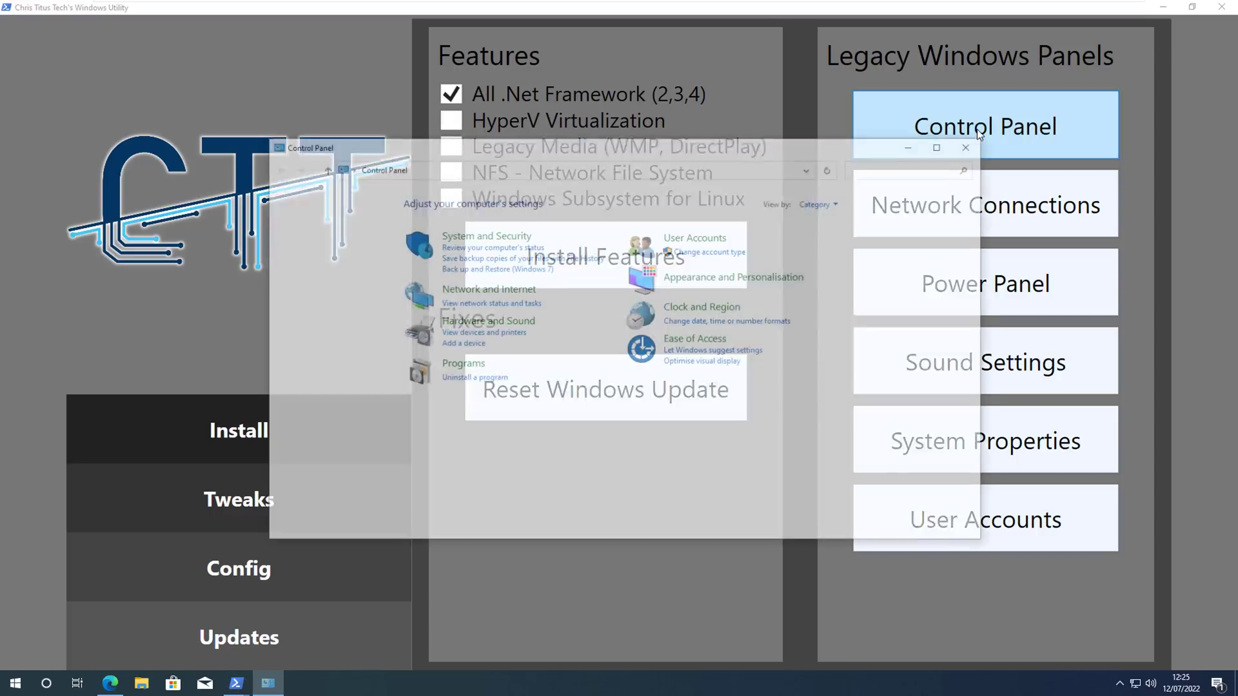
{"action": "left_click", "coordinate": [485, 380]}
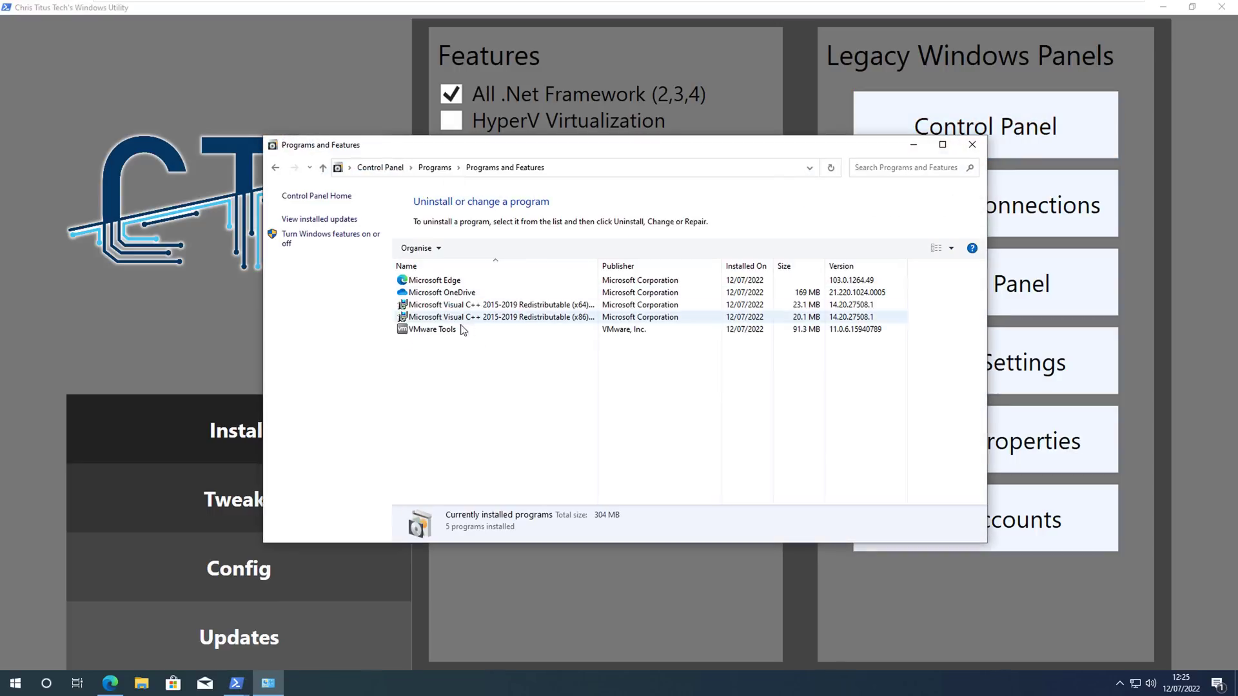
{"action": "left_click", "coordinate": [972, 145]}
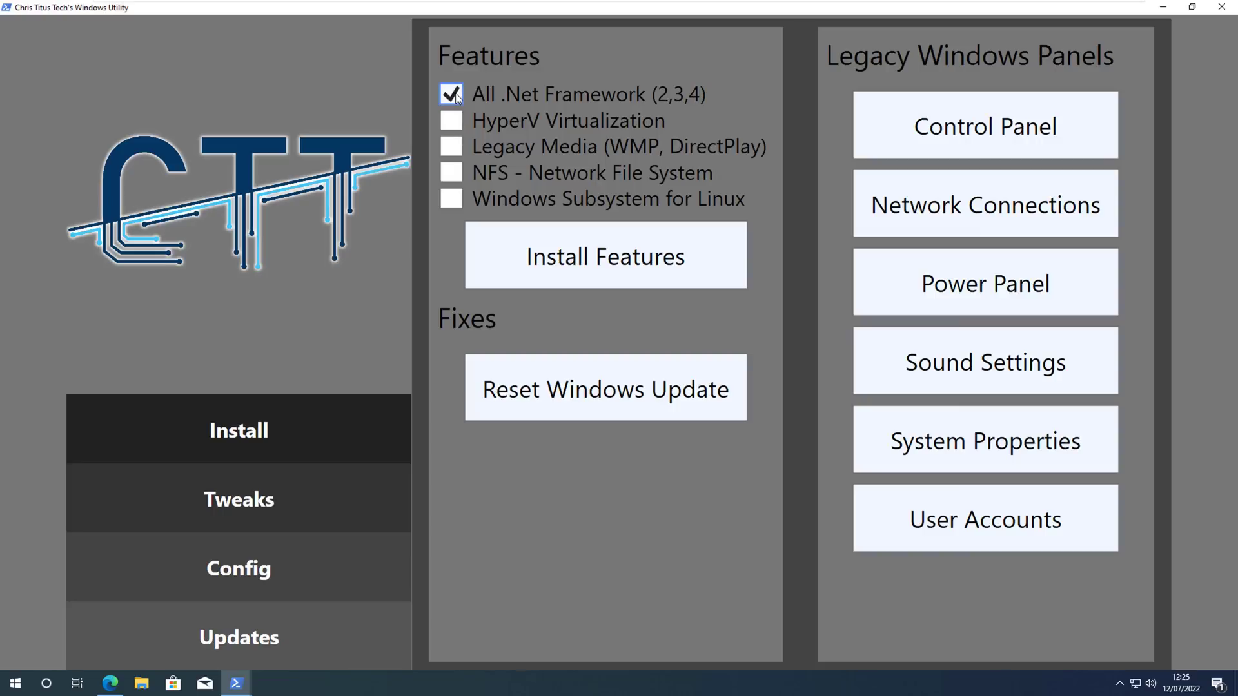
{"action": "left_click", "coordinate": [520, 103]}
{"action": "left_click", "coordinate": [453, 200]}
{"action": "left_click", "coordinate": [453, 200]}
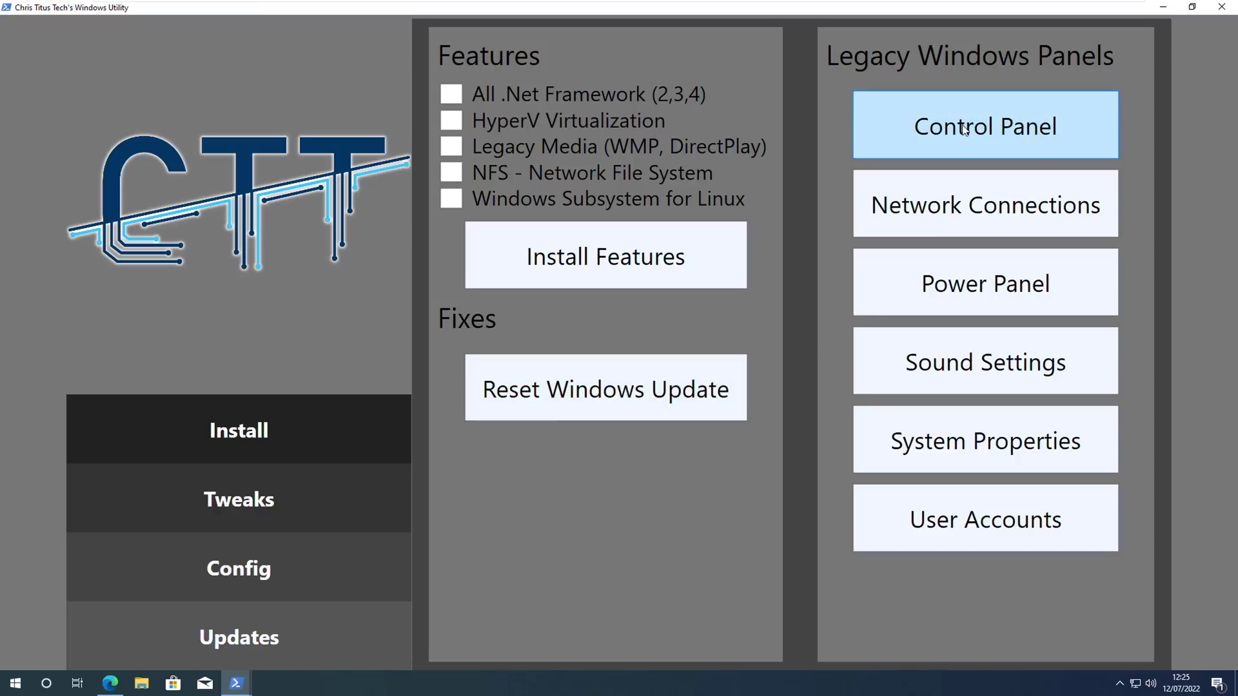
Step: Open and close Network Connections, Control Panel and Power Panel, then return to Config
{"action": "left_click", "coordinate": [996, 205]}
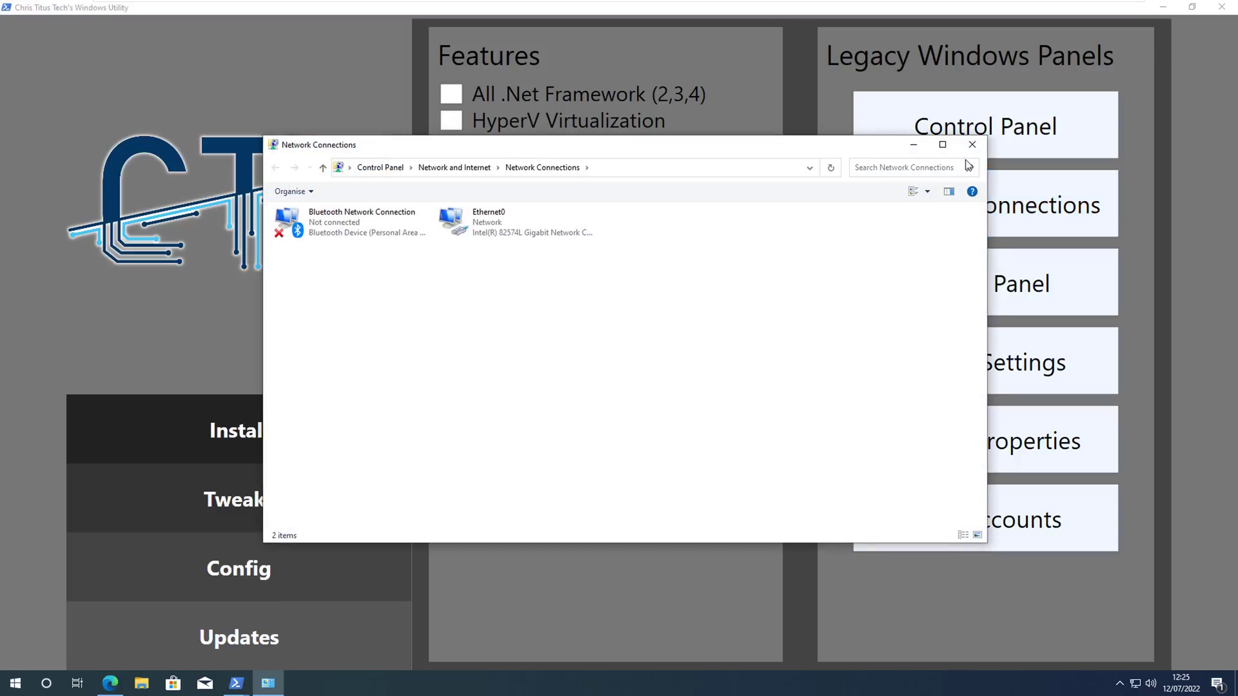
{"action": "left_click", "coordinate": [973, 146]}
{"action": "left_click", "coordinate": [975, 148]}
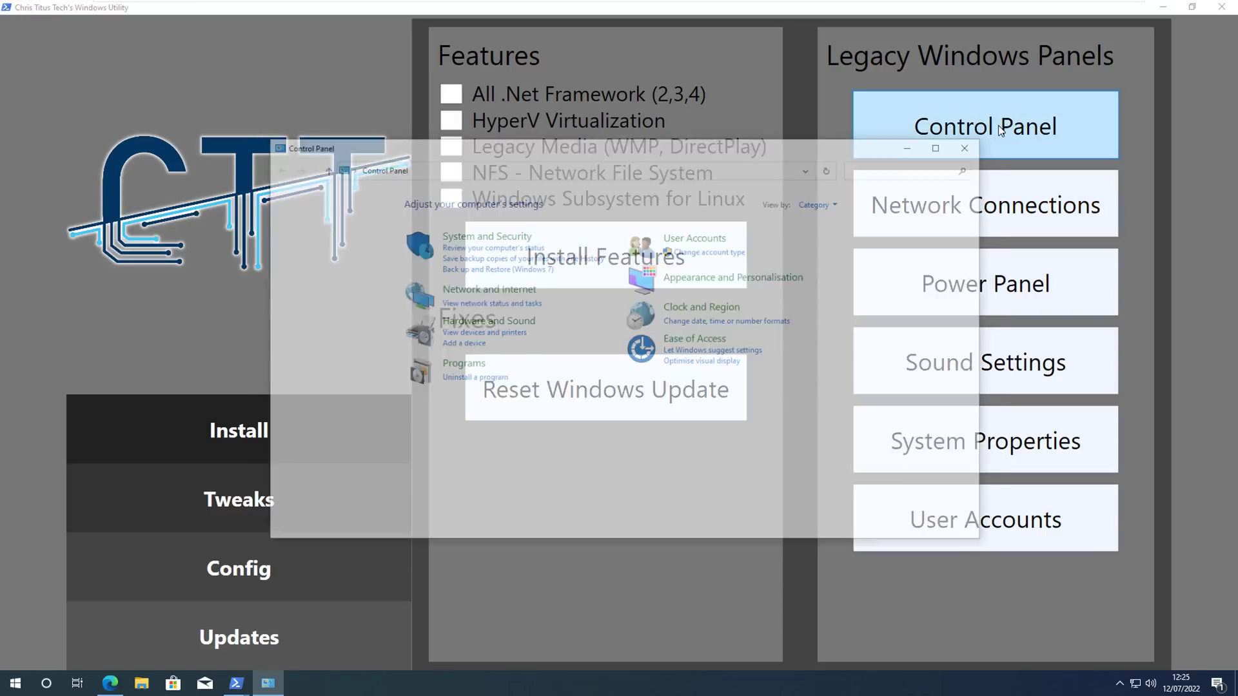
{"action": "left_click", "coordinate": [973, 146]}
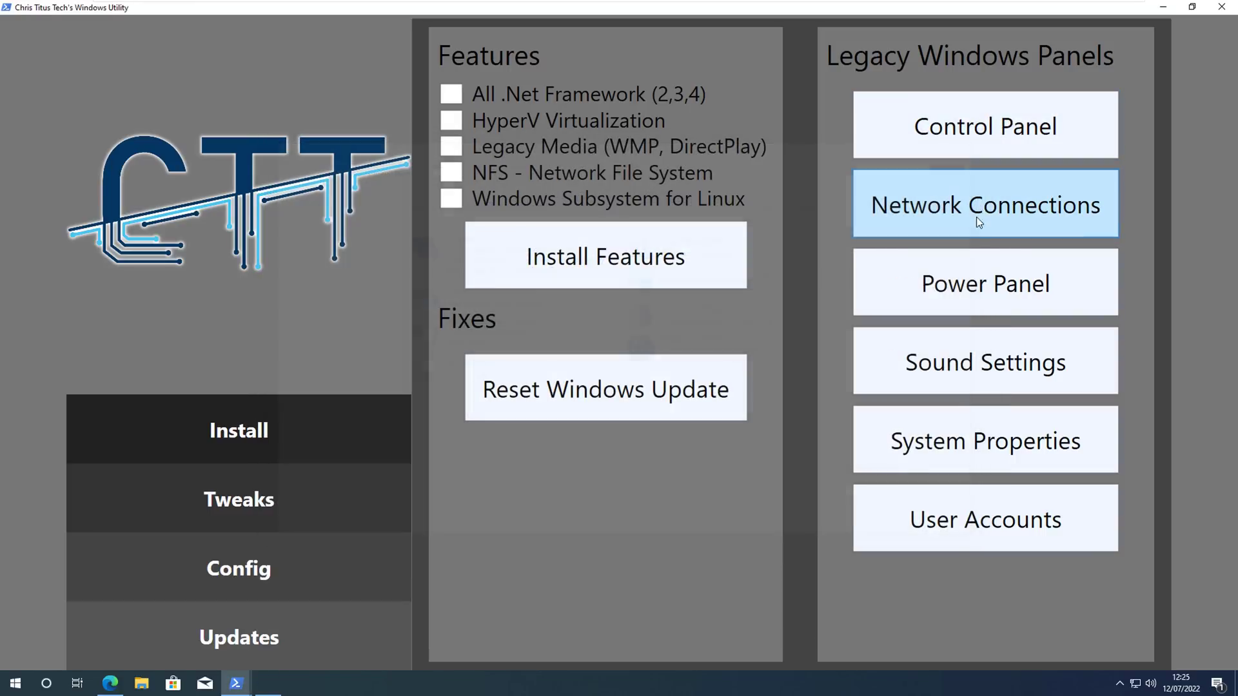
{"action": "left_click", "coordinate": [984, 303]}
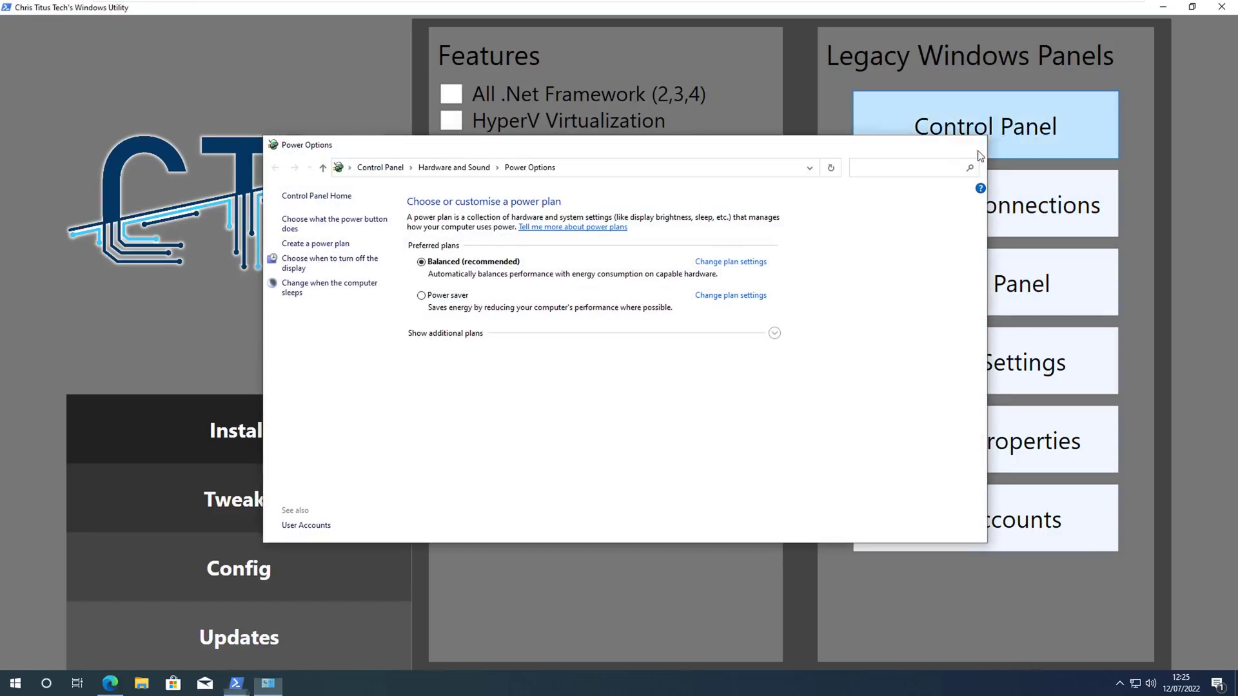
{"action": "left_click", "coordinate": [978, 151]}
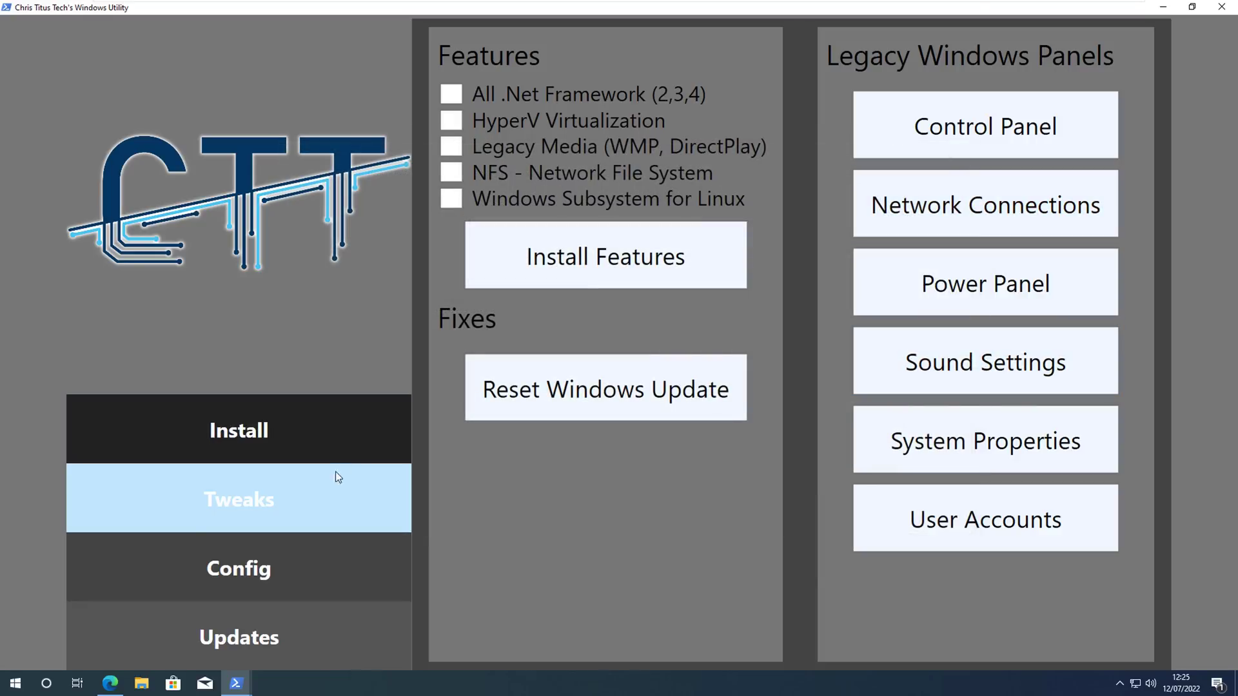
{"action": "left_click", "coordinate": [251, 503]}
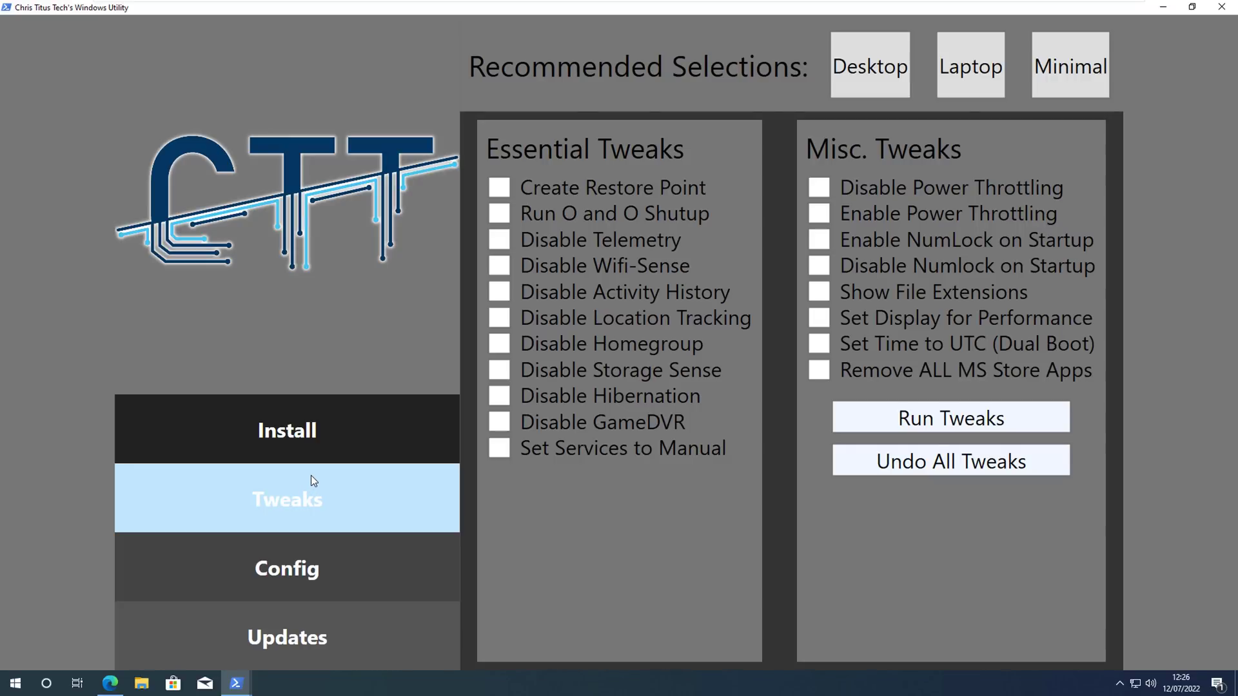
{"action": "left_click", "coordinate": [287, 571]}
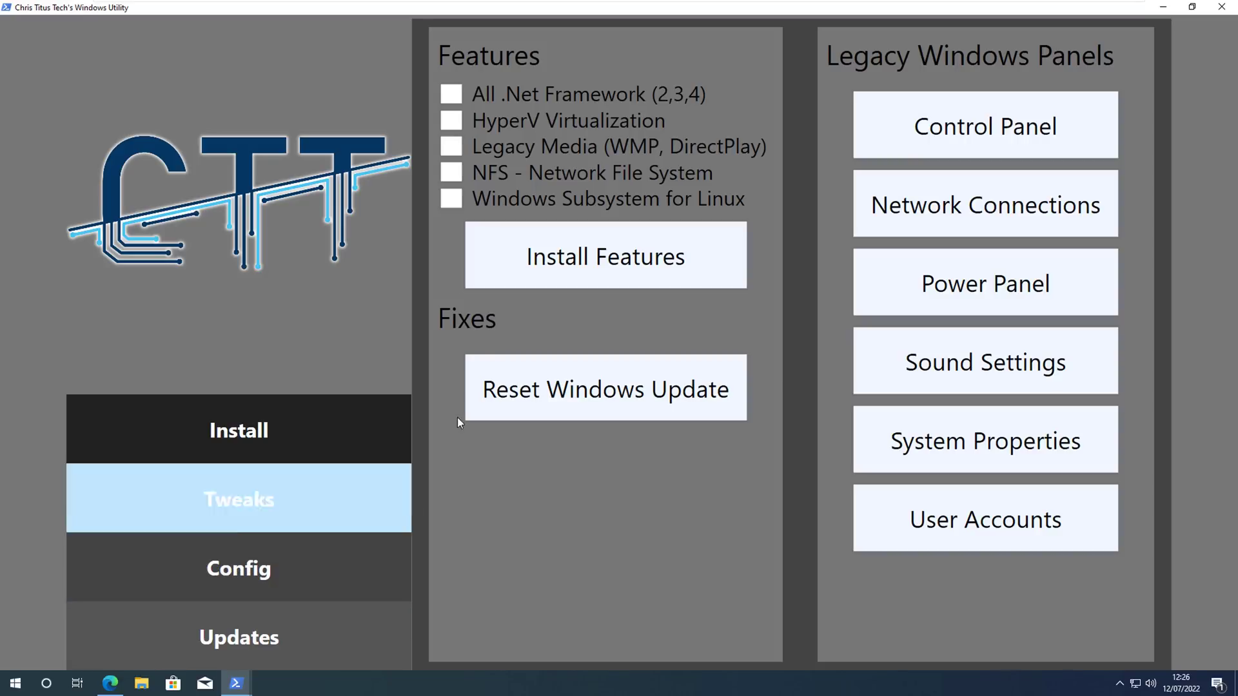
Step: Load the Security (Recommended) update settings and confirm the message
{"action": "left_click", "coordinate": [256, 640]}
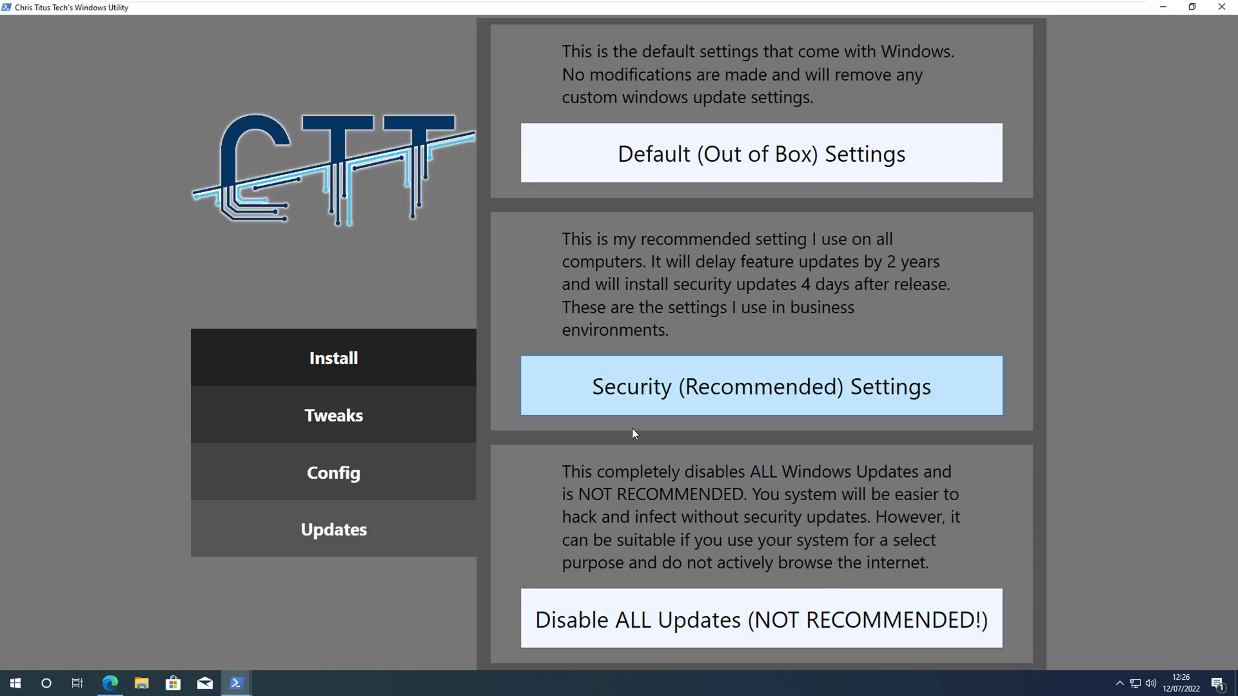
{"action": "left_click", "coordinate": [736, 386]}
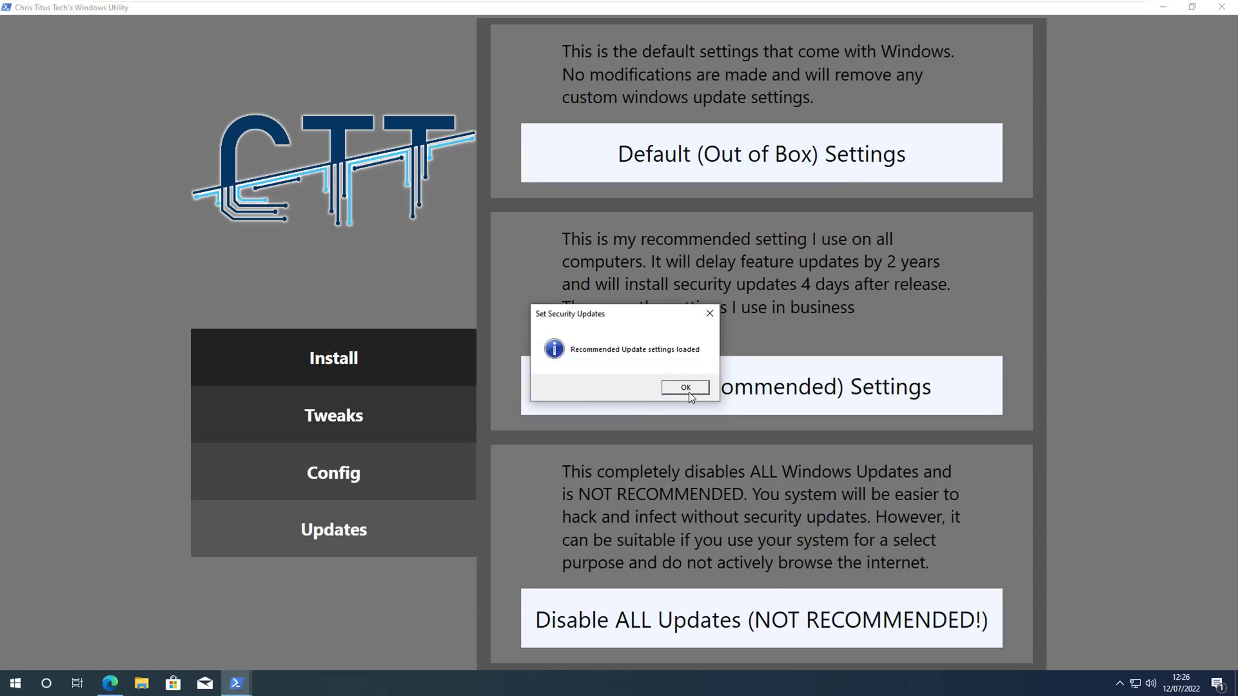
{"action": "left_click", "coordinate": [688, 391]}
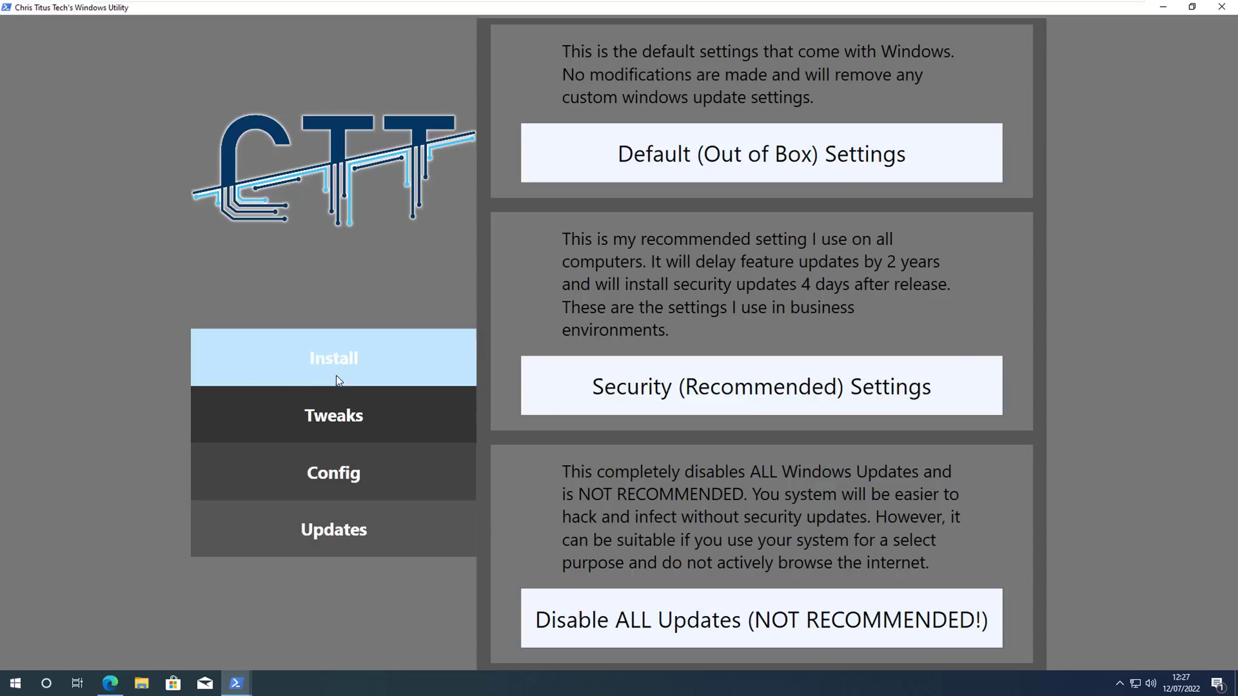
Step: Browse the Install, Tweaks and Config tabs, then close the Windows Utility
{"action": "left_click", "coordinate": [347, 349]}
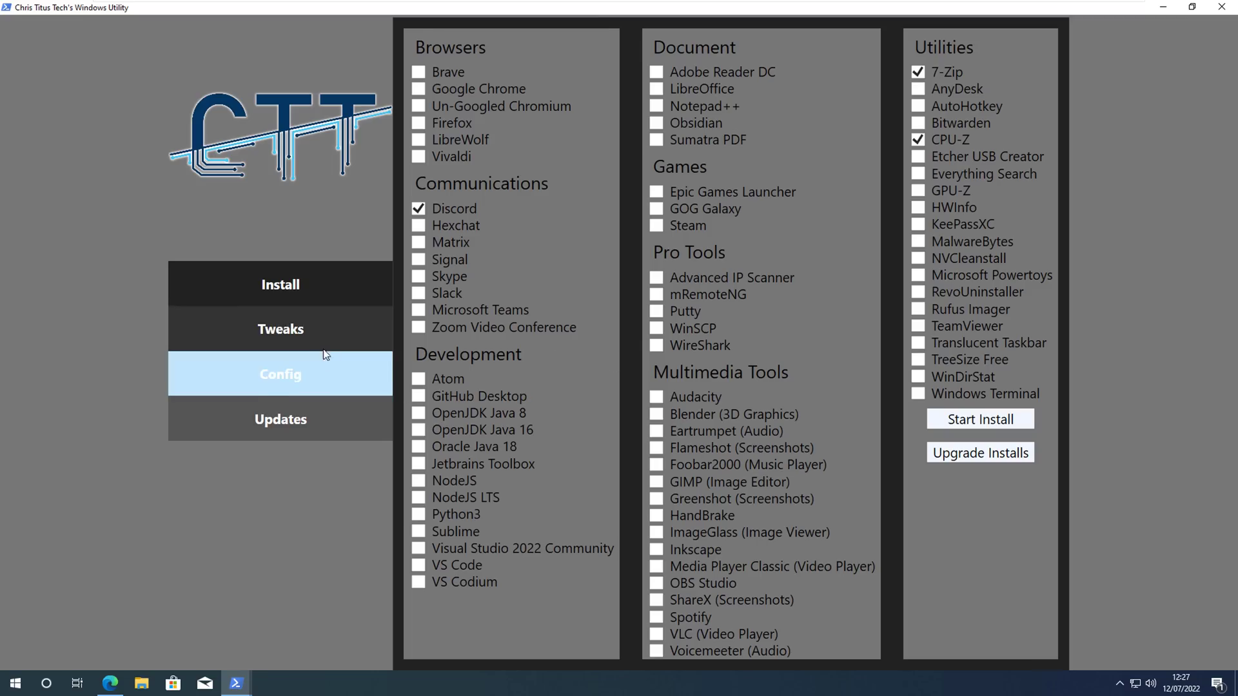
{"action": "left_click", "coordinate": [306, 320]}
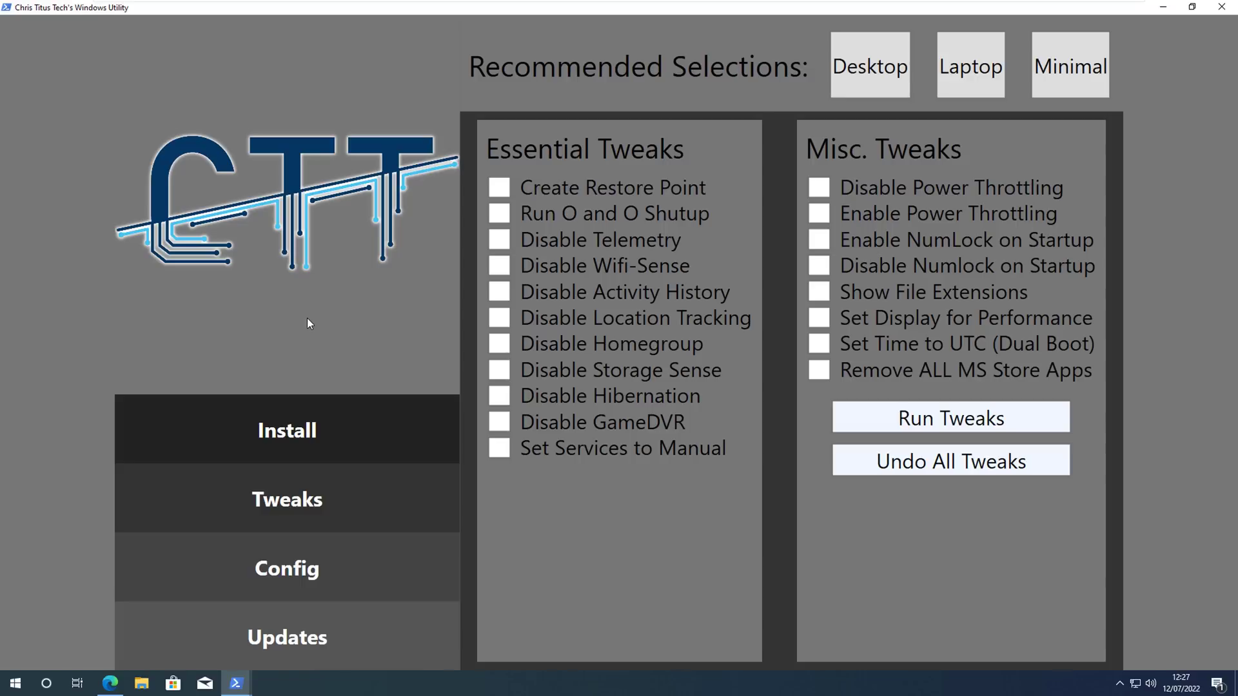
{"action": "left_click", "coordinate": [287, 577]}
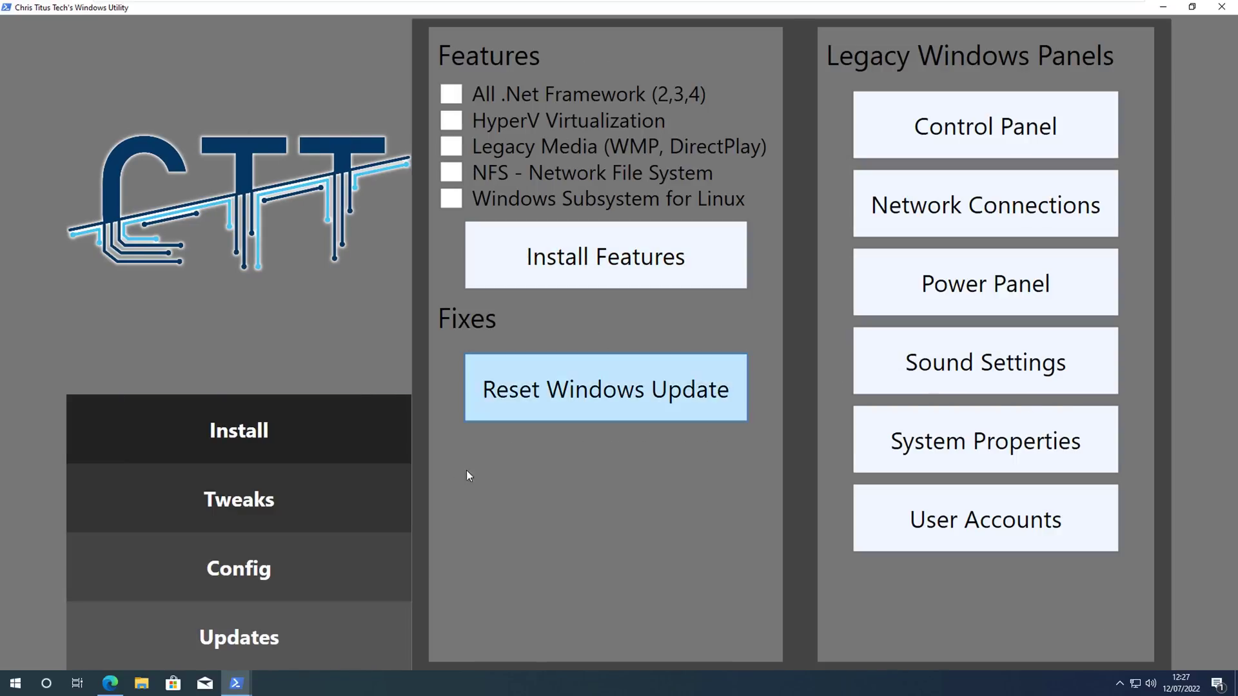
{"action": "left_click", "coordinate": [243, 612]}
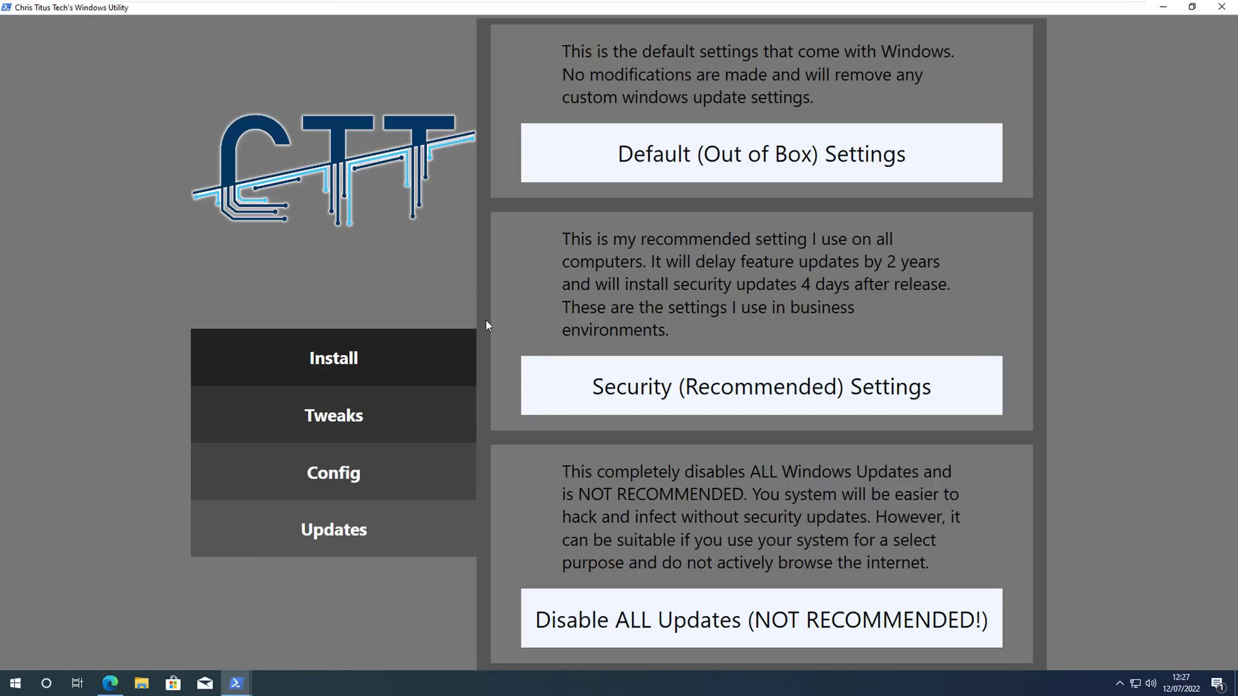
{"action": "left_click", "coordinate": [1221, 7]}
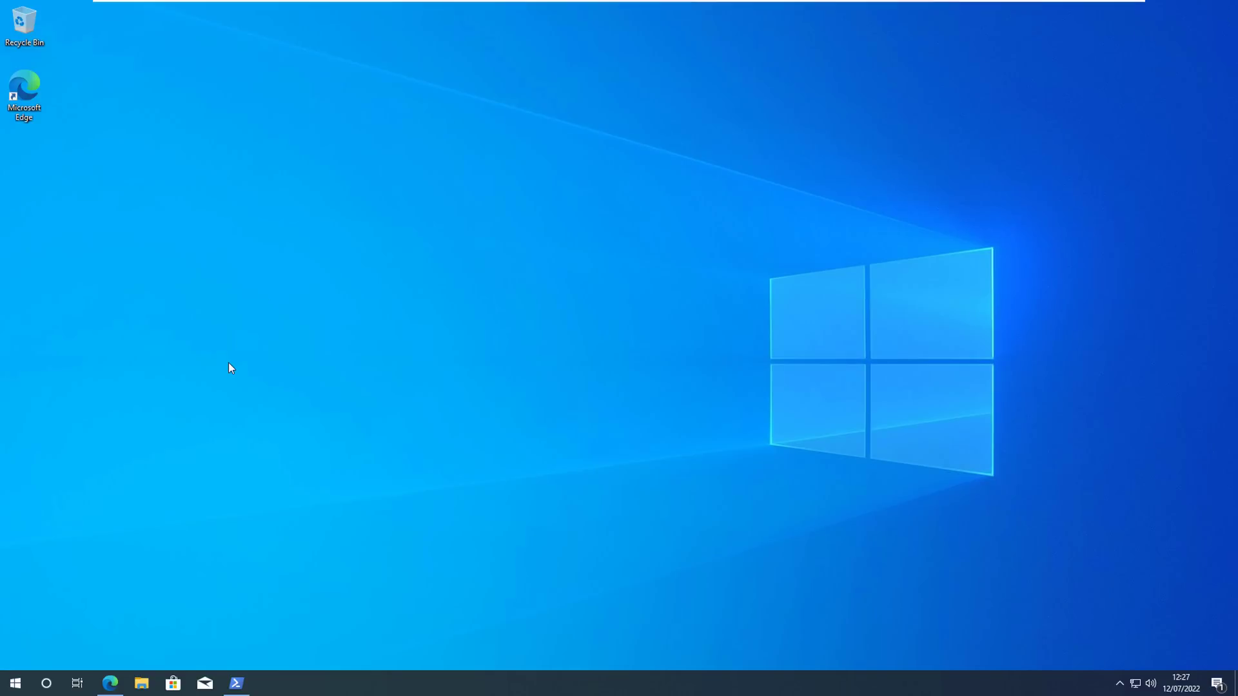